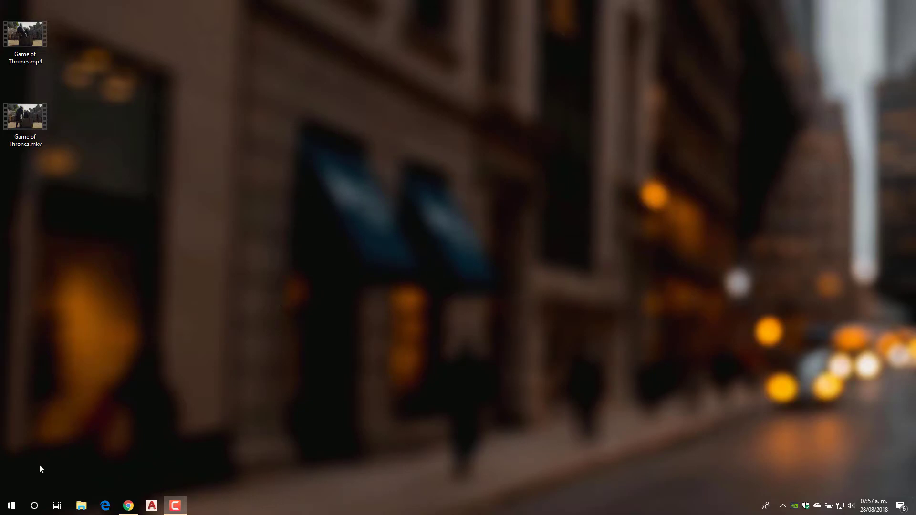
- Search the installed applications for "dvdf" and launch DVDFab 10 (x64)
click(34, 506)
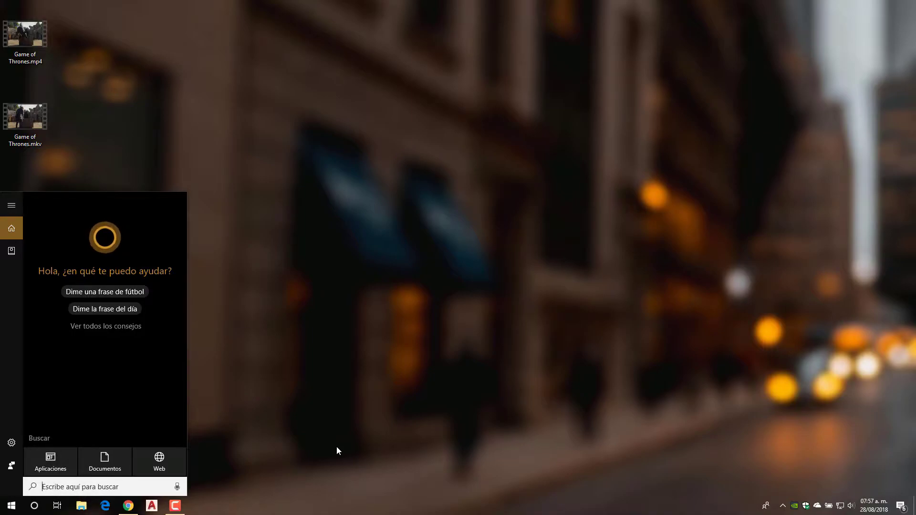
text(dvd)
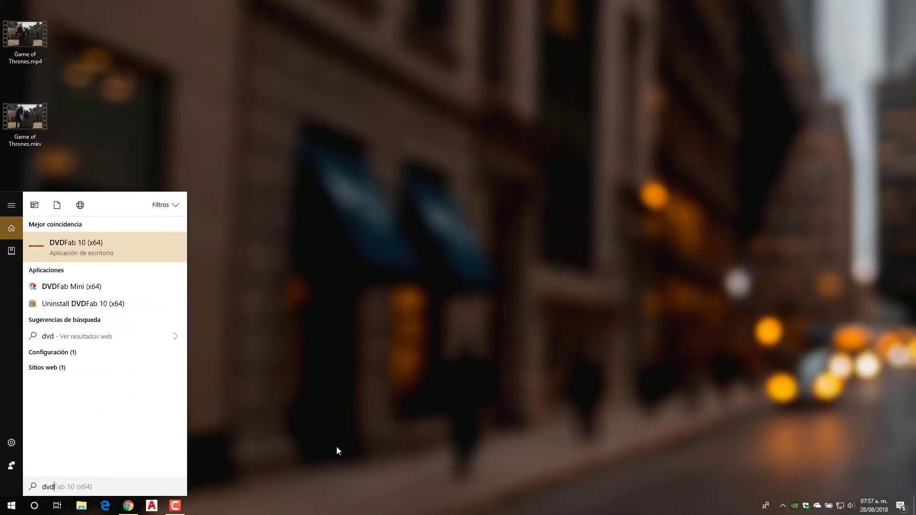
text(f)
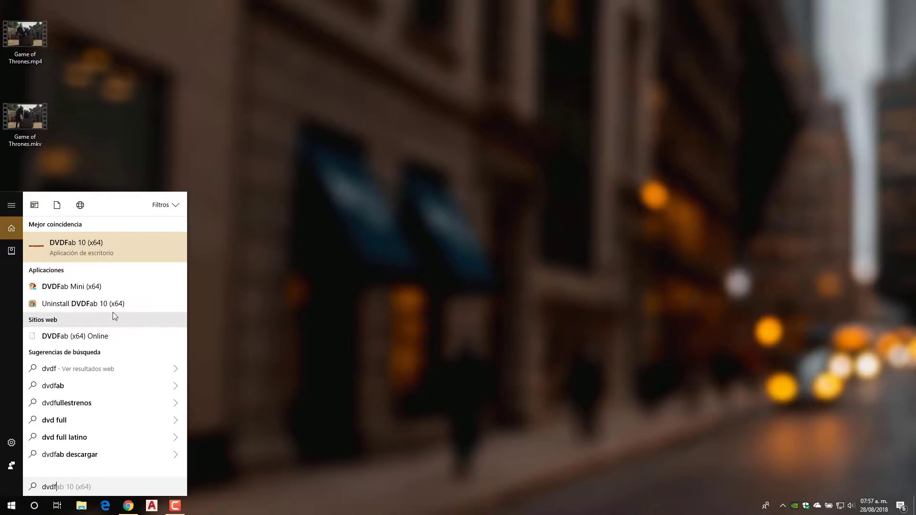
click(70, 246)
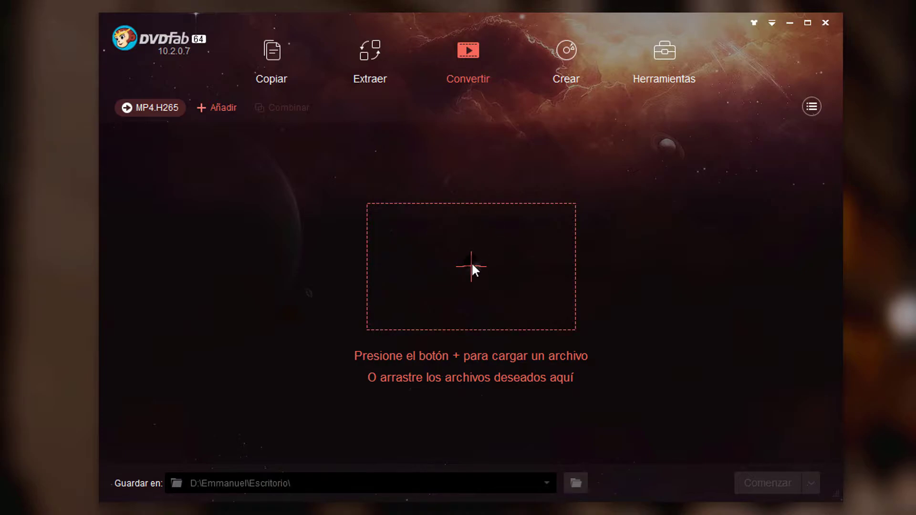
- Load Game of Thrones.mkv from the desktop into the video converter and review the available H265 output formats, keeping MP4.H265
click(471, 263)
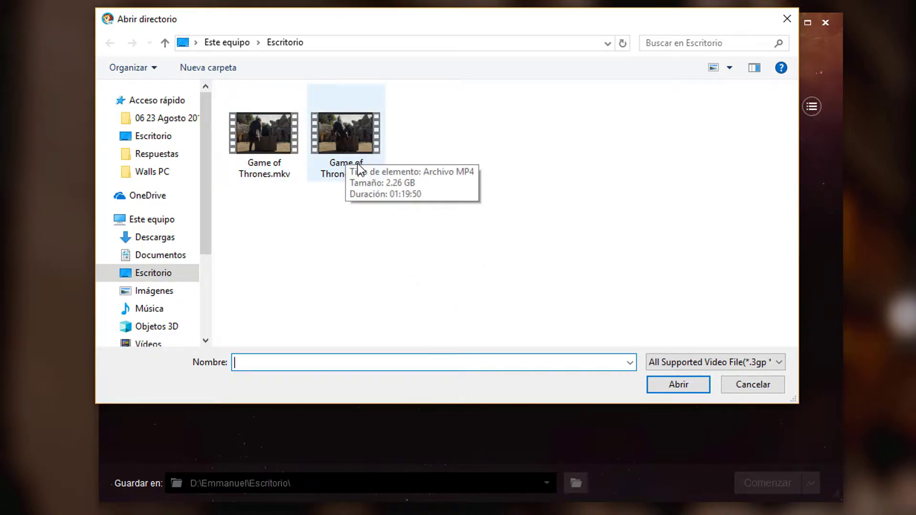
click(264, 148)
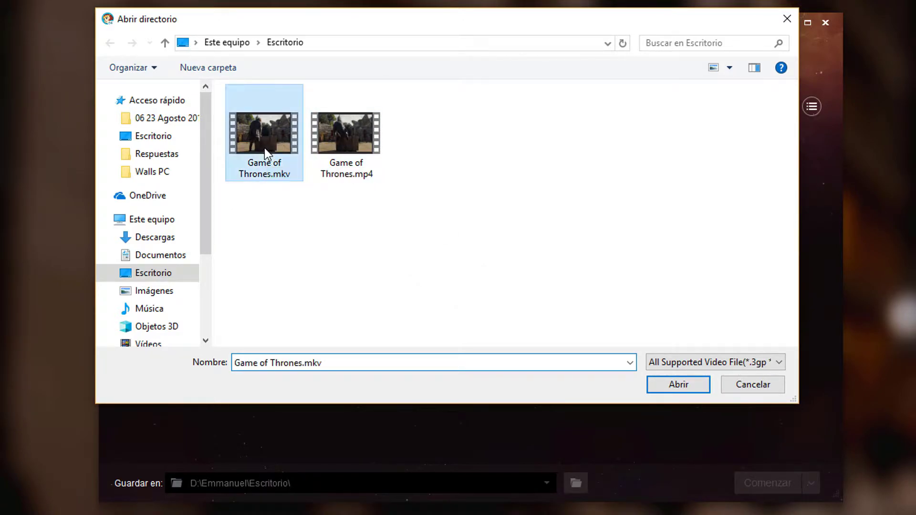
click(687, 385)
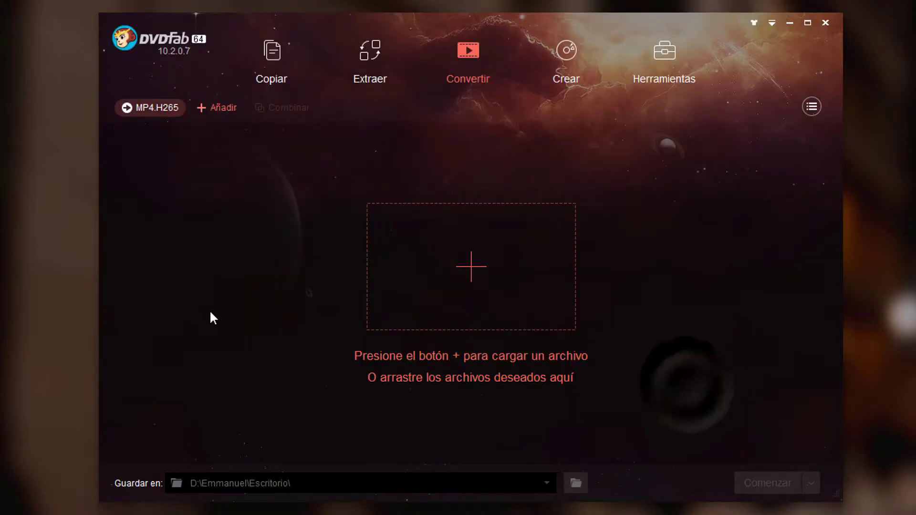
click(144, 108)
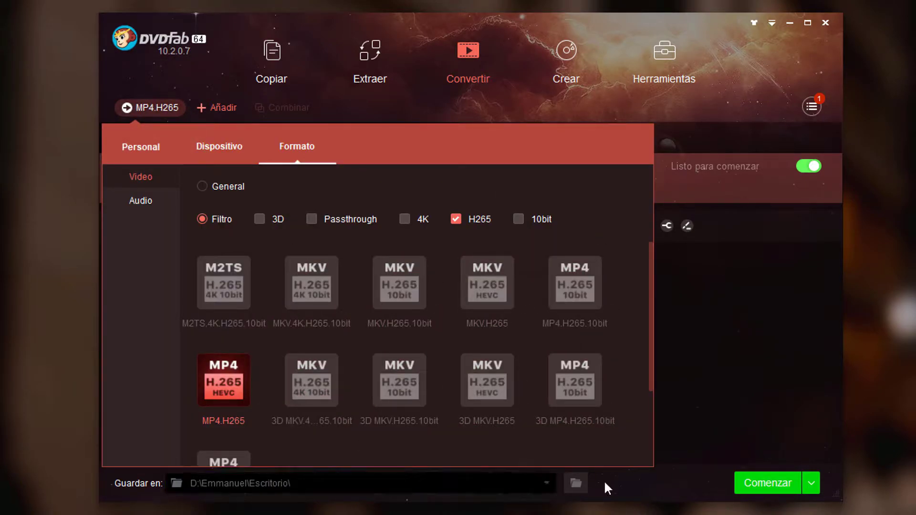
click(782, 243)
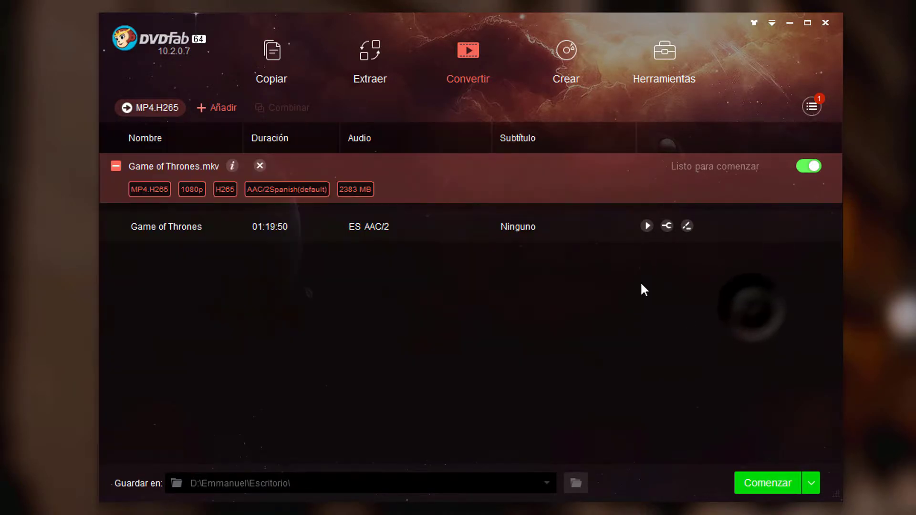
- Open the video's advanced settings and compare them with the frame size and bit rate in the source MKV's file properties
click(667, 226)
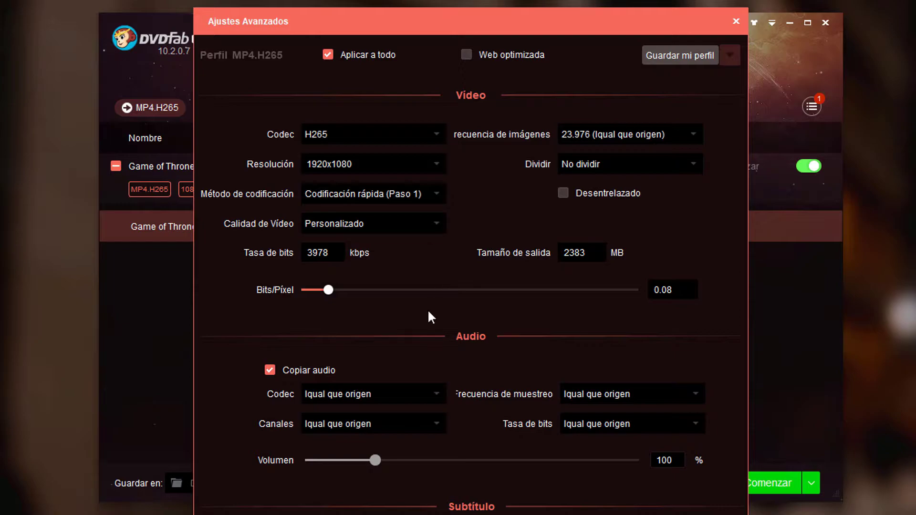
drag(453, 25, 452, 2)
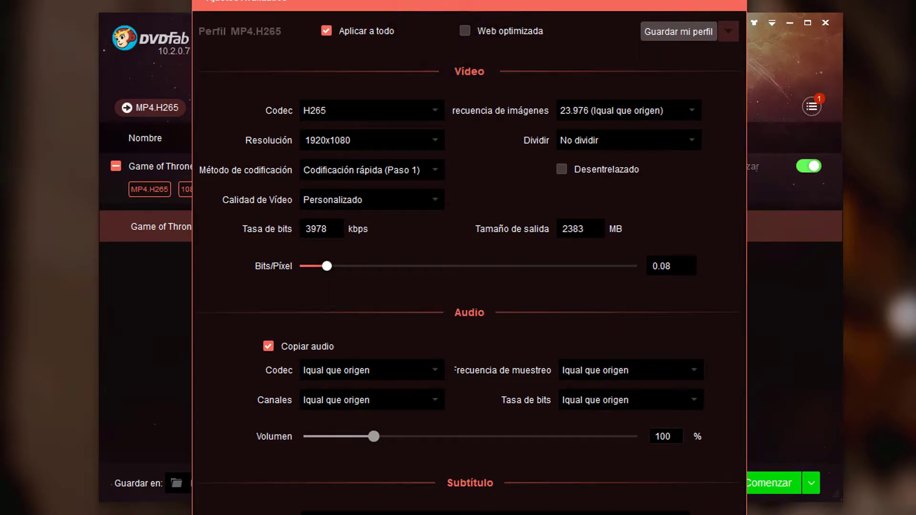
key(alt+Tab)
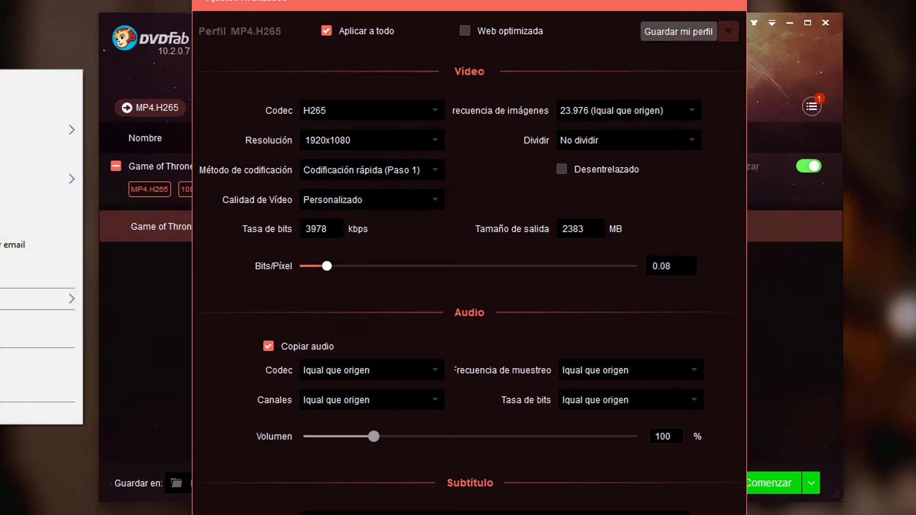
drag(28, 80, 429, 110)
click(316, 135)
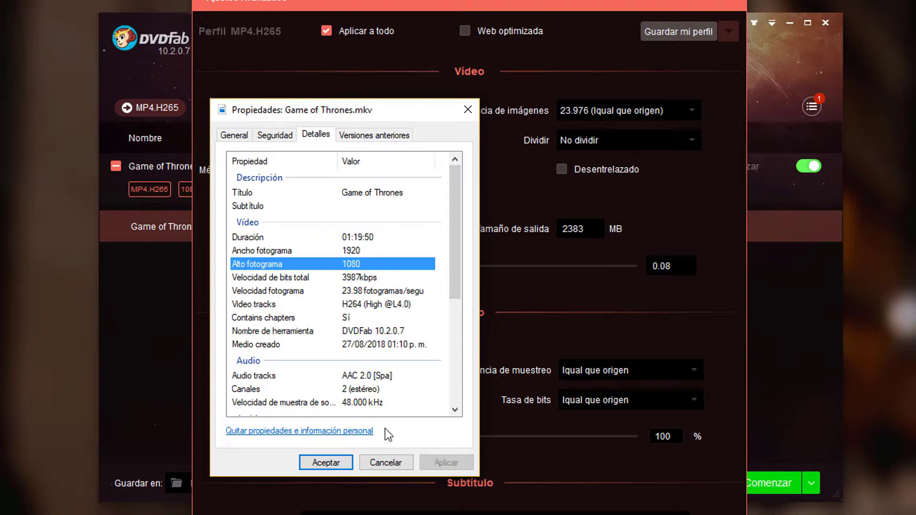
click(385, 466)
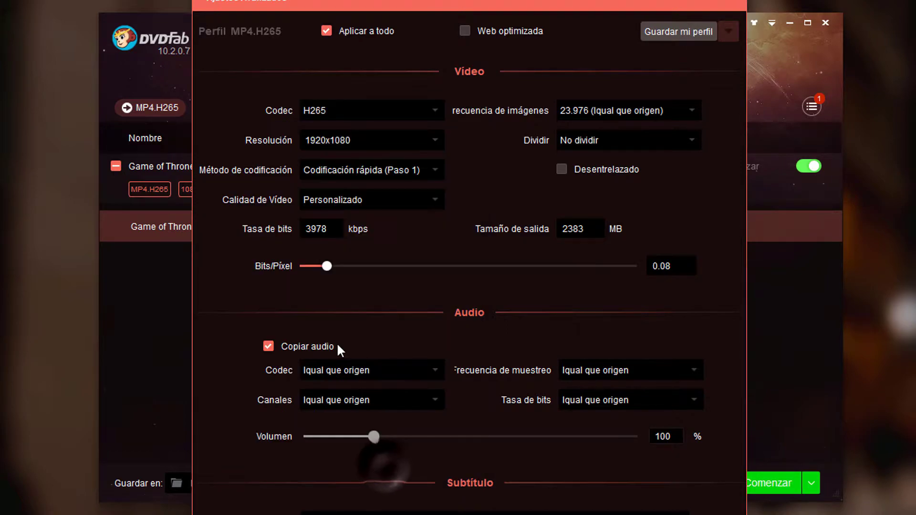
- Set the output video bit rate to 4000 kbps and confirm the advanced settings
click(326, 229)
double_click(325, 229)
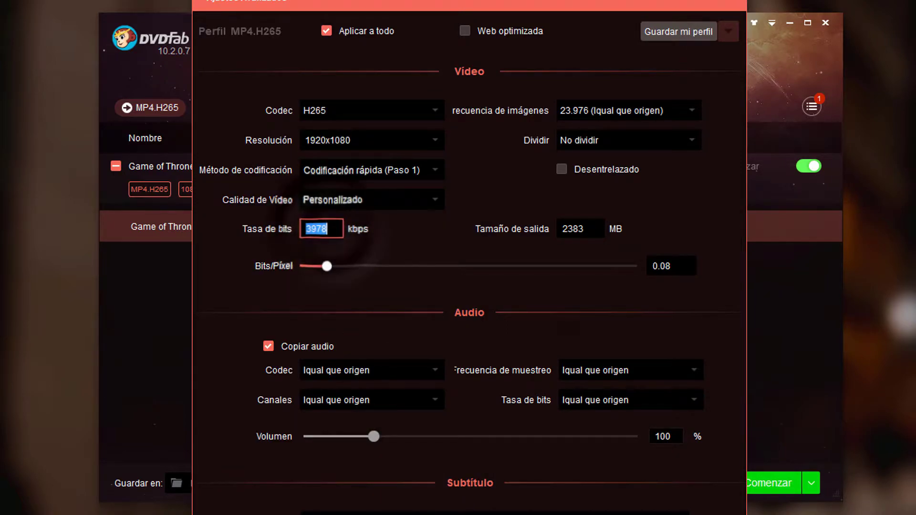
text(4000)
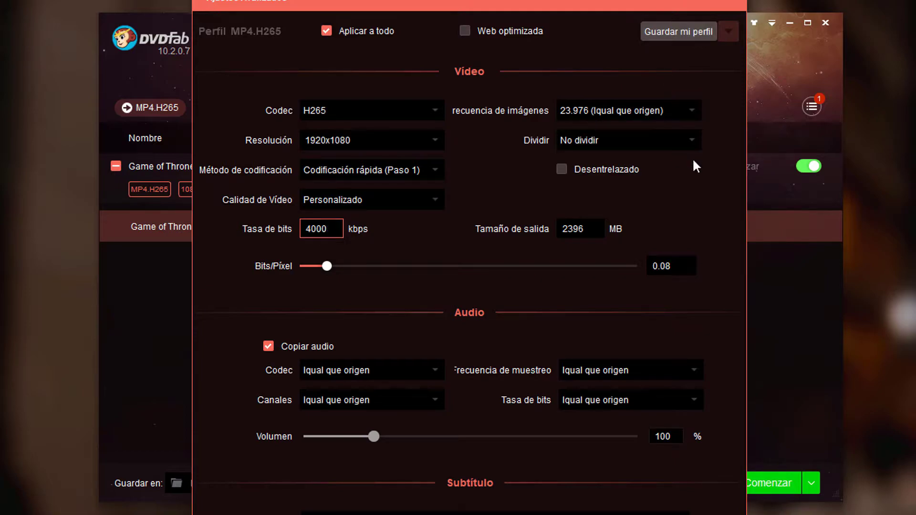
key(Return)
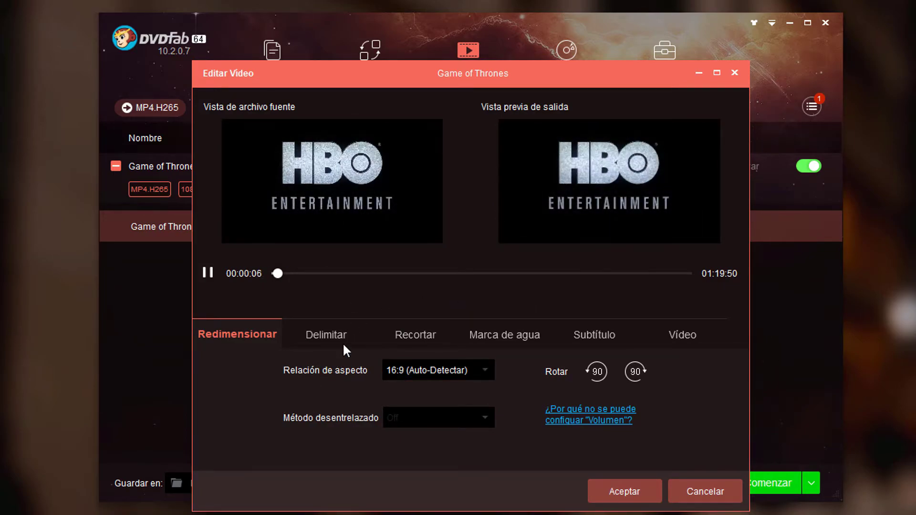
- Review the video editor's trim, crop, watermark, subtitle and picture adjustment options, and accept without editing anything
click(337, 330)
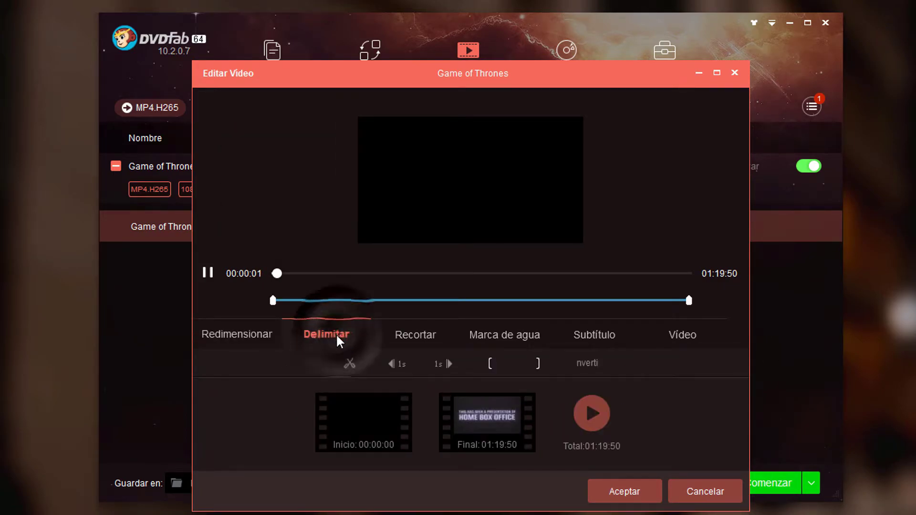
click(405, 329)
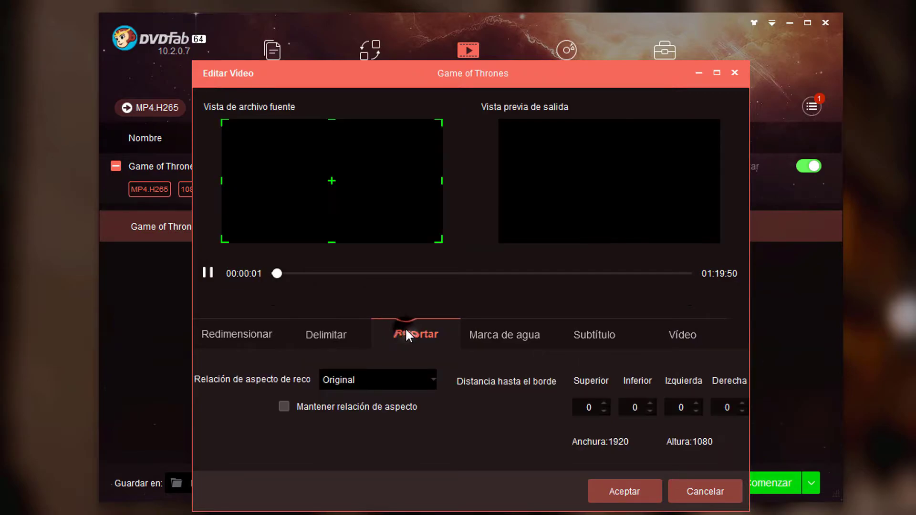
click(494, 336)
click(591, 335)
click(689, 334)
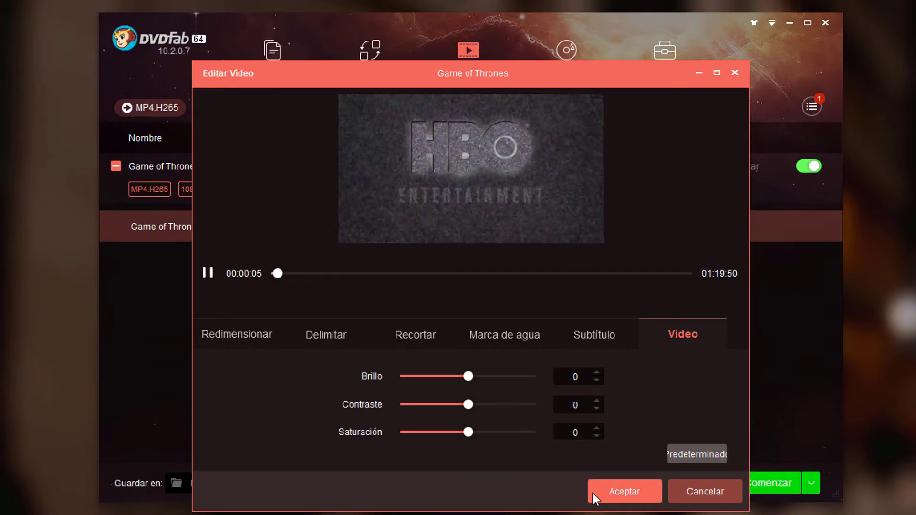
click(625, 491)
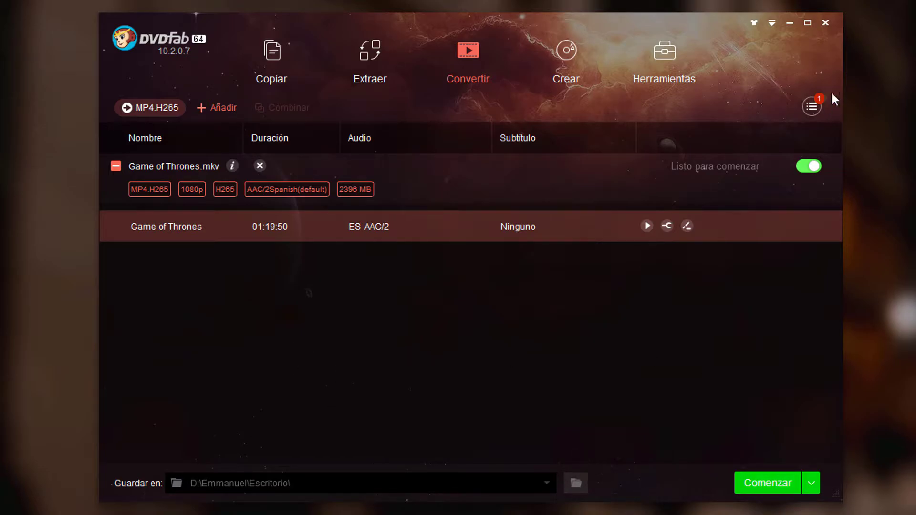
- Check the queued conversion task and start converting Game of Thrones.mkv to MP4.H265
click(810, 105)
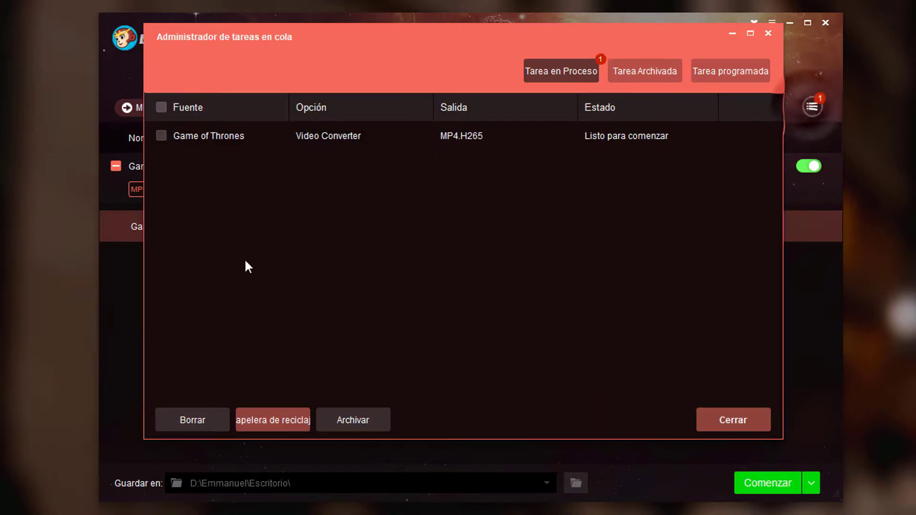
click(770, 33)
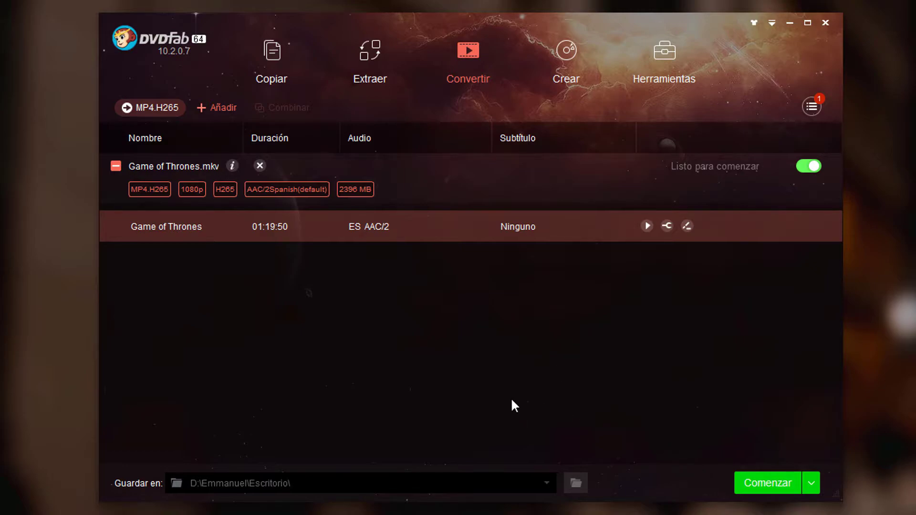
click(767, 484)
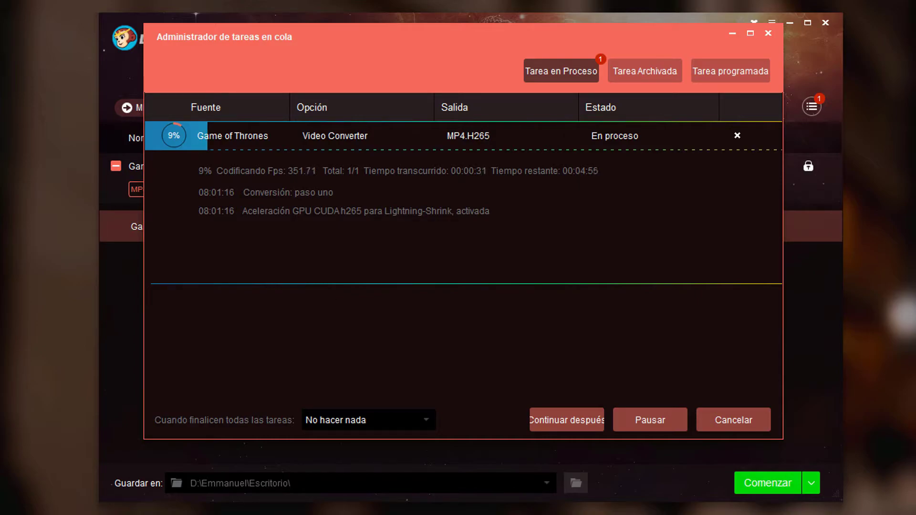
- Switch to the Windows Task Manager and examine the performance graphs of GPU 1, the NVIDIA GeForce GTX 1050 Ti
key(ctrl+shift+Escape)
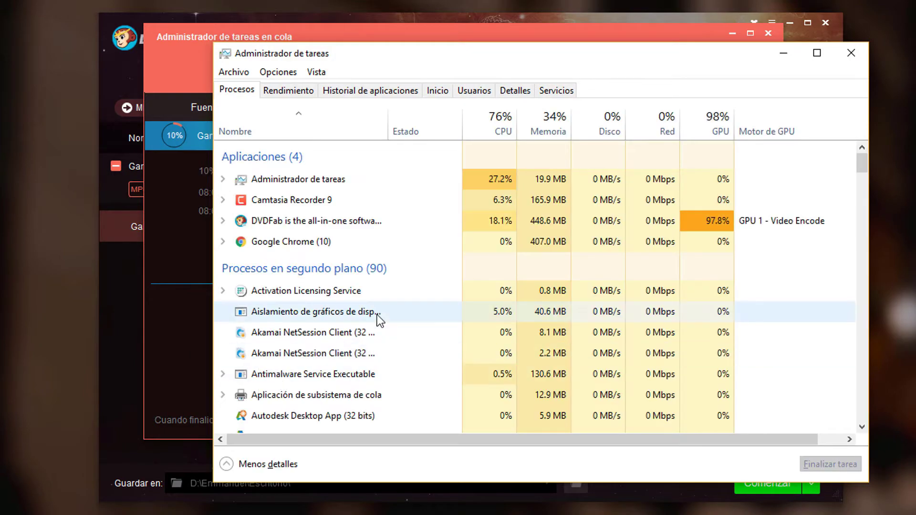
click(288, 90)
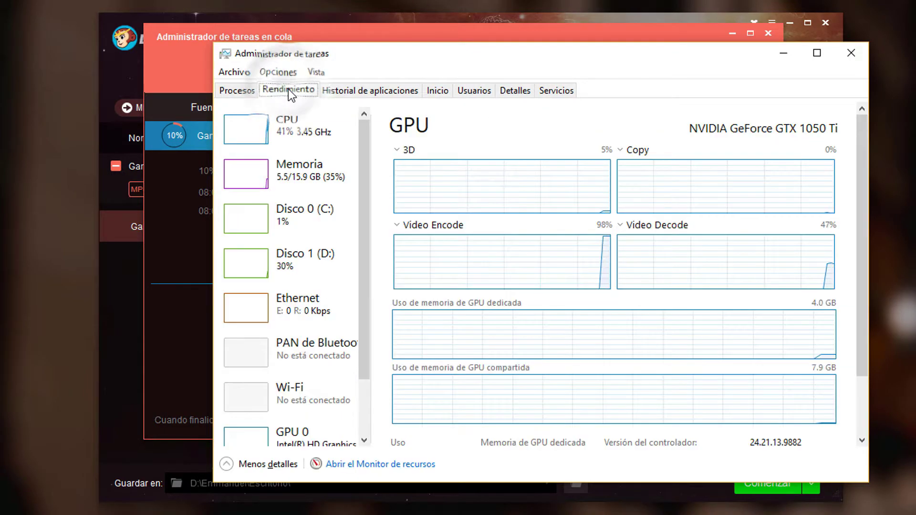
drag(366, 276, 369, 362)
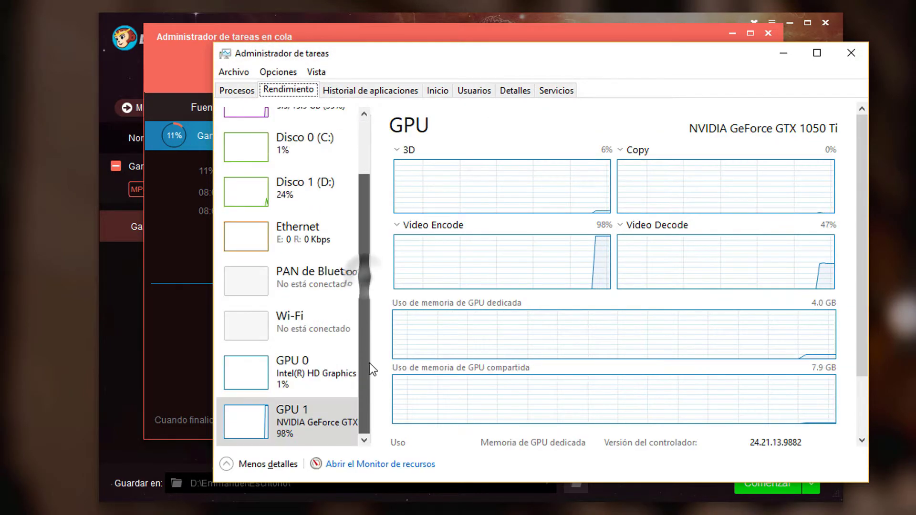
click(313, 424)
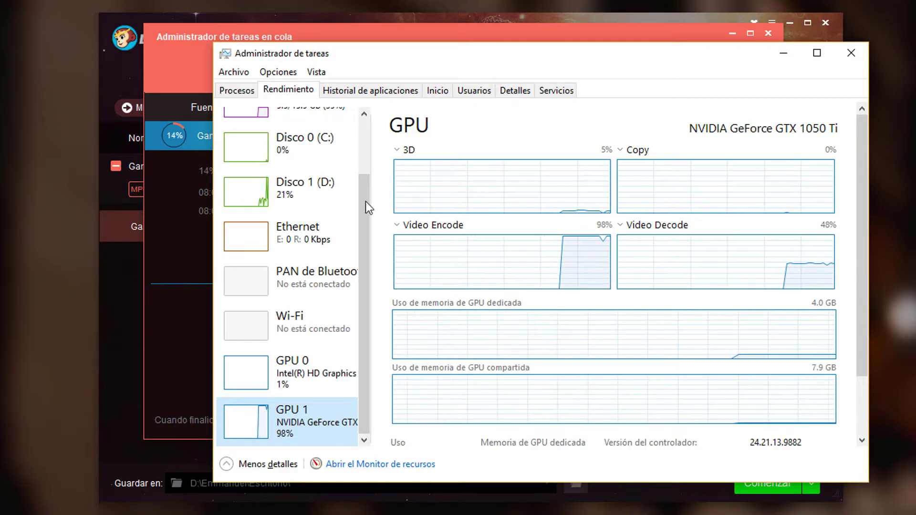
- Examine the DVDFab process's CPU and GPU usage in the process list and minimize the Task Manager
click(256, 91)
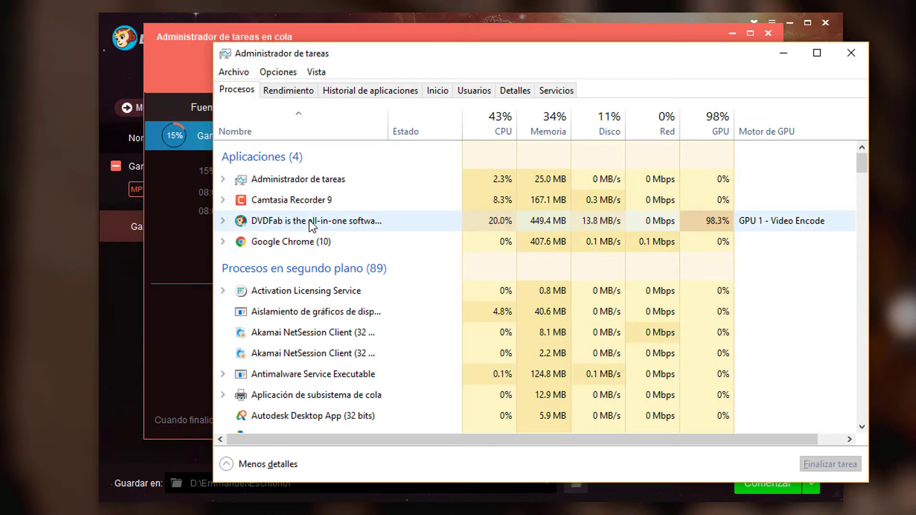
click(345, 222)
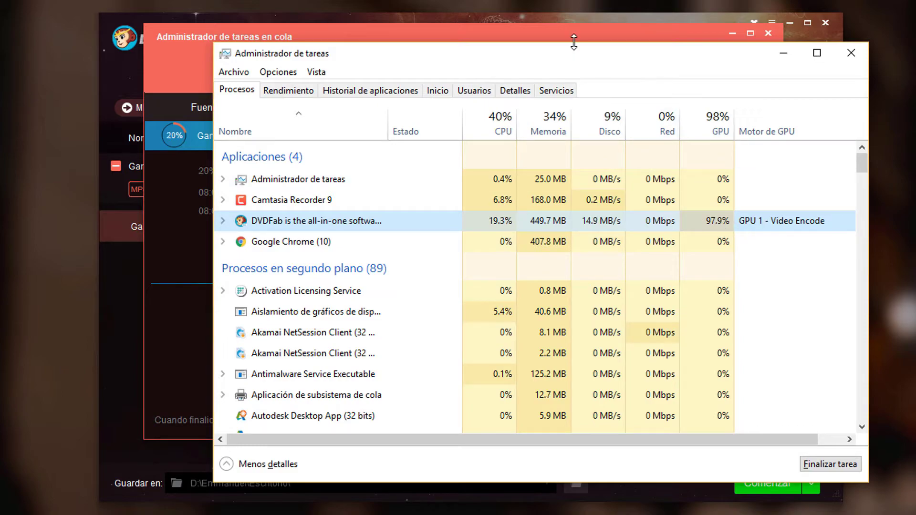
drag(576, 53, 516, 59)
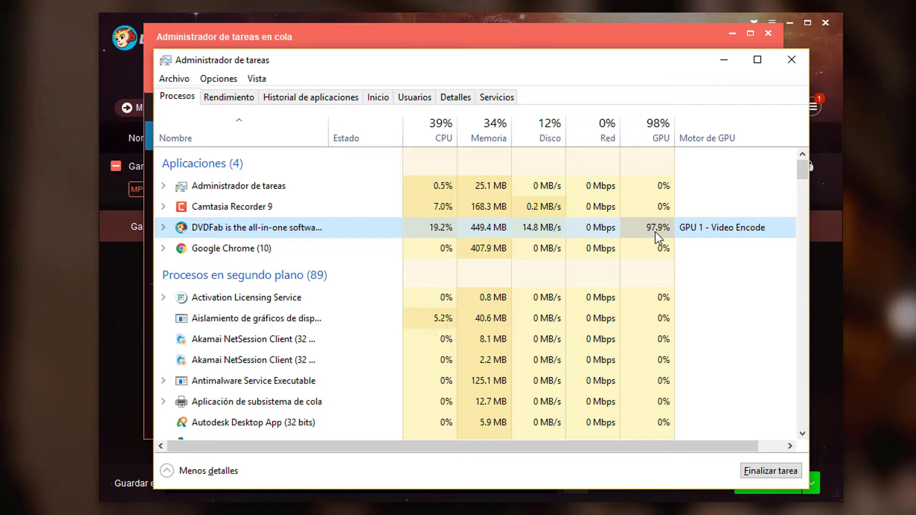
click(726, 64)
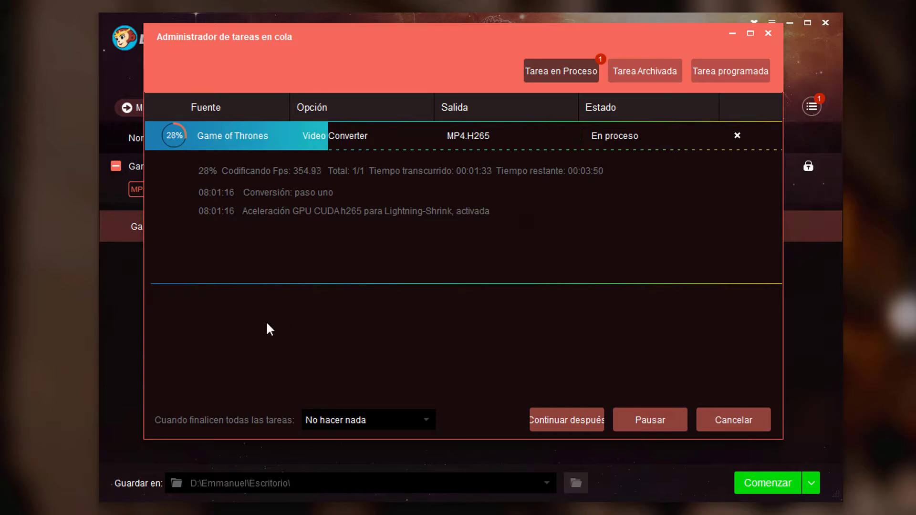
- Recheck DVDFab's resource usage in the Task Manager as the conversion progresses
key(ctrl+shift+Escape)
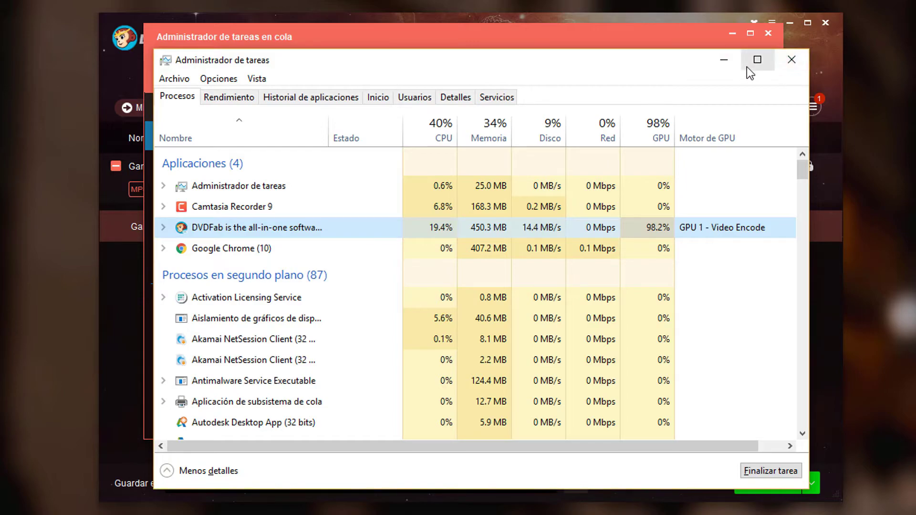
click(725, 62)
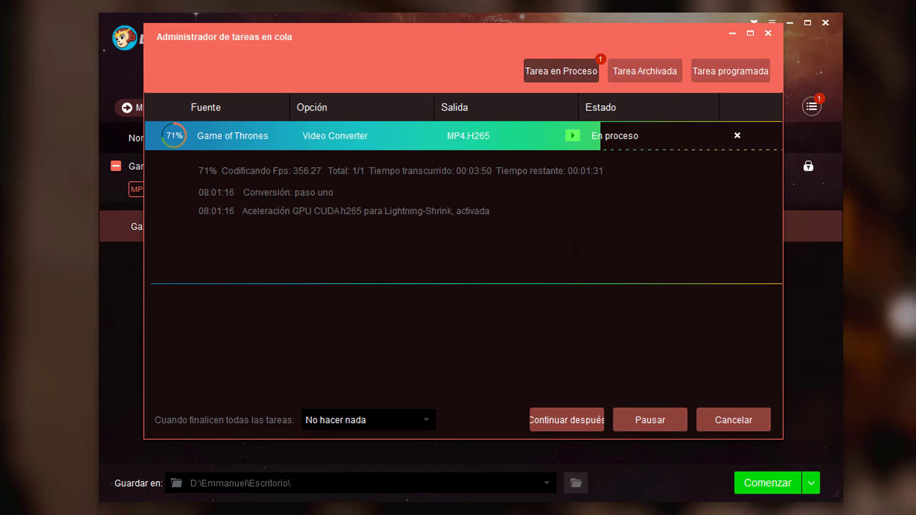
key(ctrl+shift+Escape)
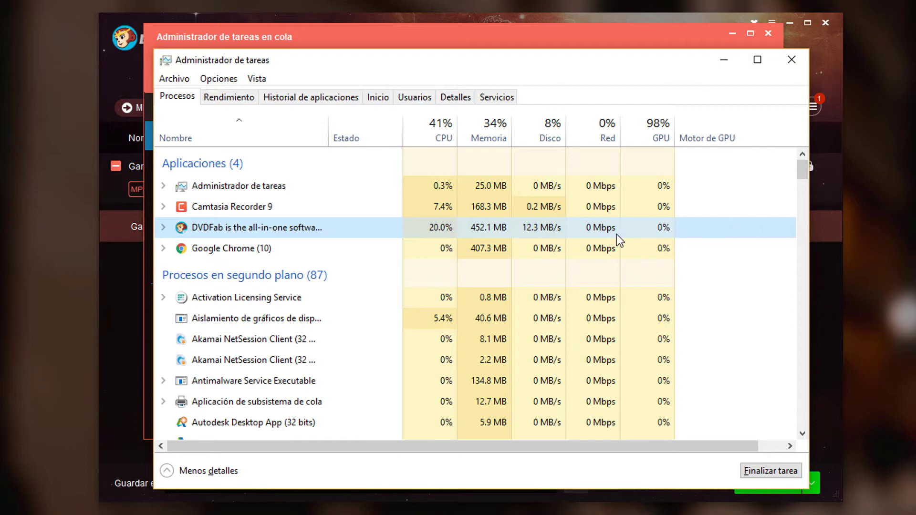
- Minimize the Task Manager and launch the app with the green jet icon from the tile group containing Cemu
click(723, 62)
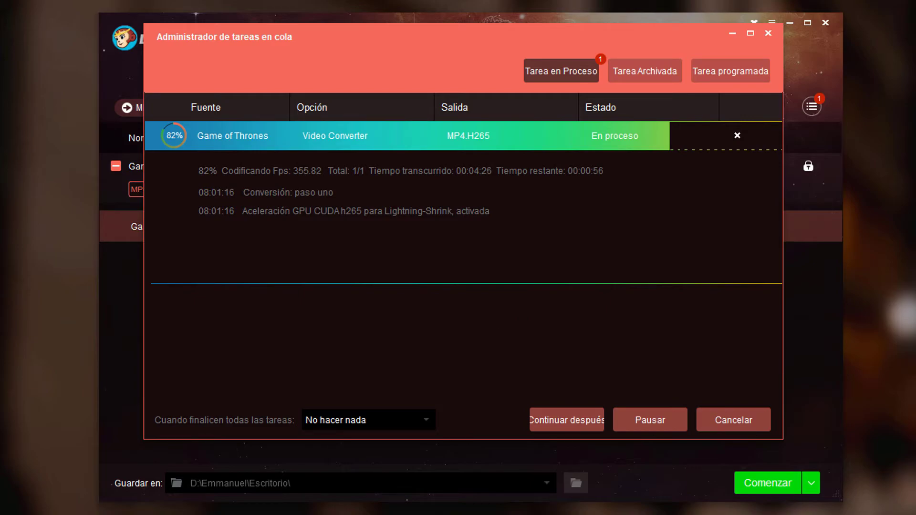
key(super)
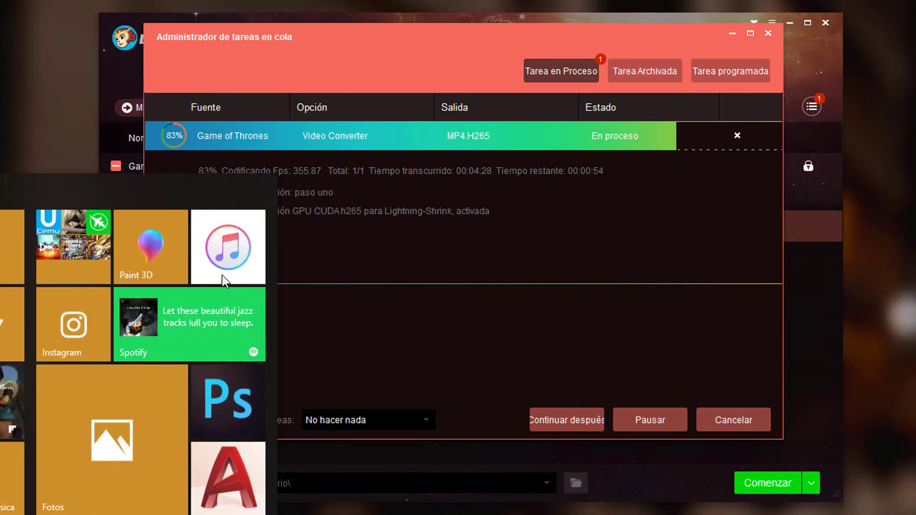
click(81, 248)
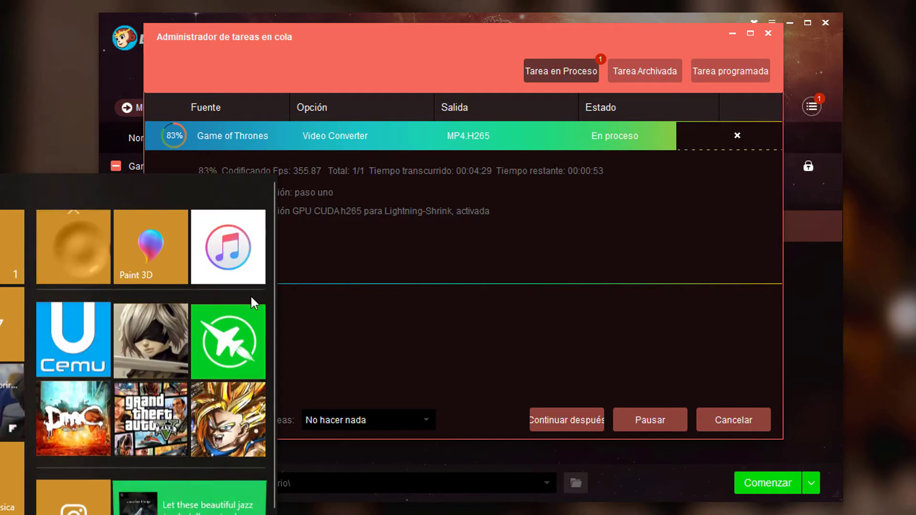
click(227, 348)
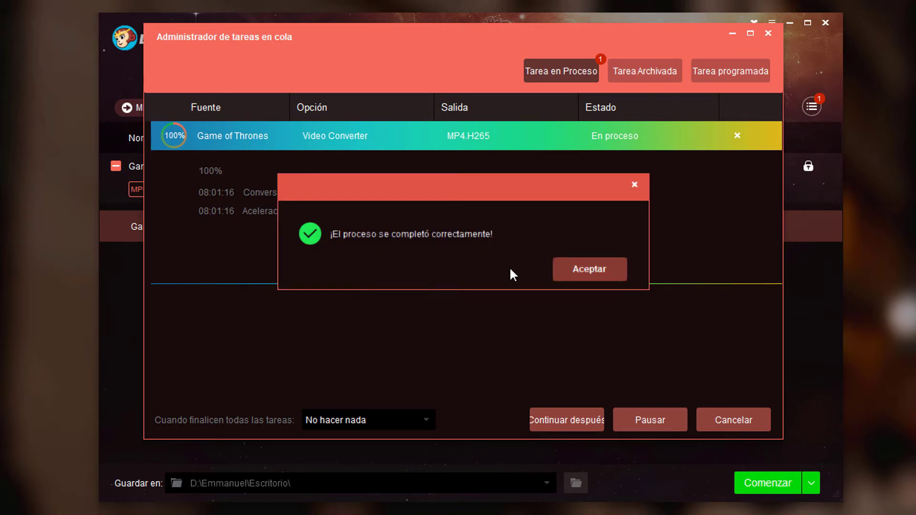
- Acknowledge the completed conversion, finish the task queue and exit DVDFab
click(581, 270)
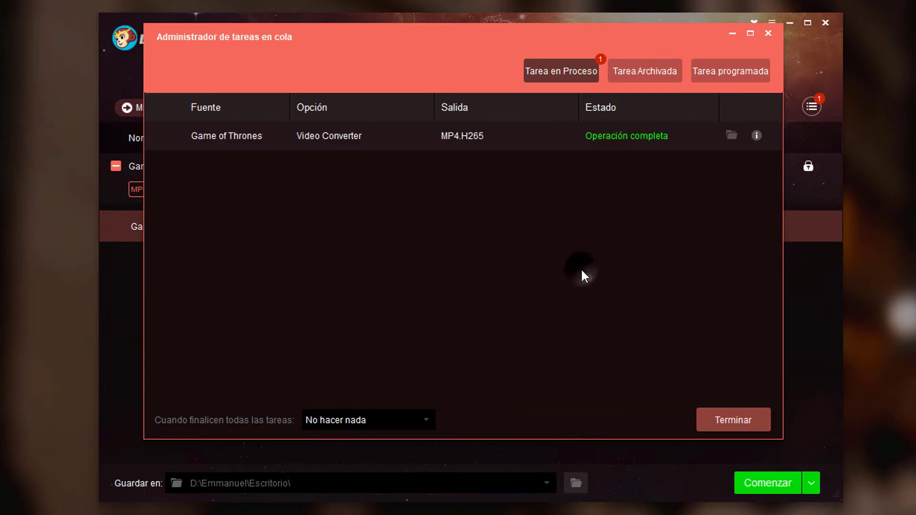
click(740, 415)
click(720, 423)
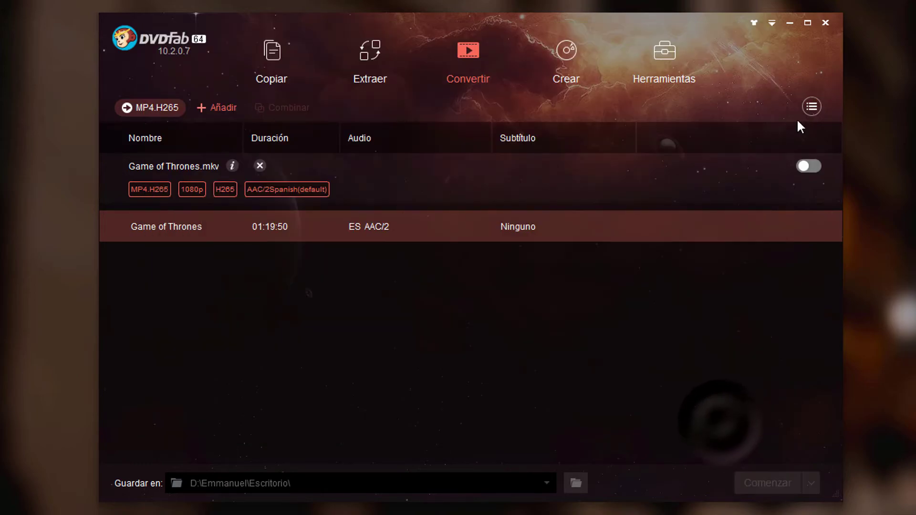
click(826, 23)
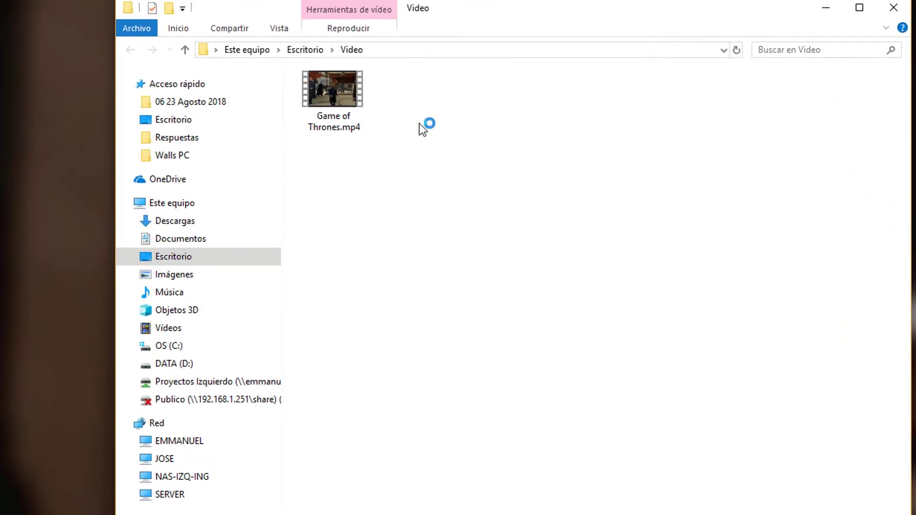
- Compare the file details of the converted Game of Thrones.mp4 with those of the original Game of Thrones.mkv
click(351, 102)
right_click(332, 97)
click(766, 167)
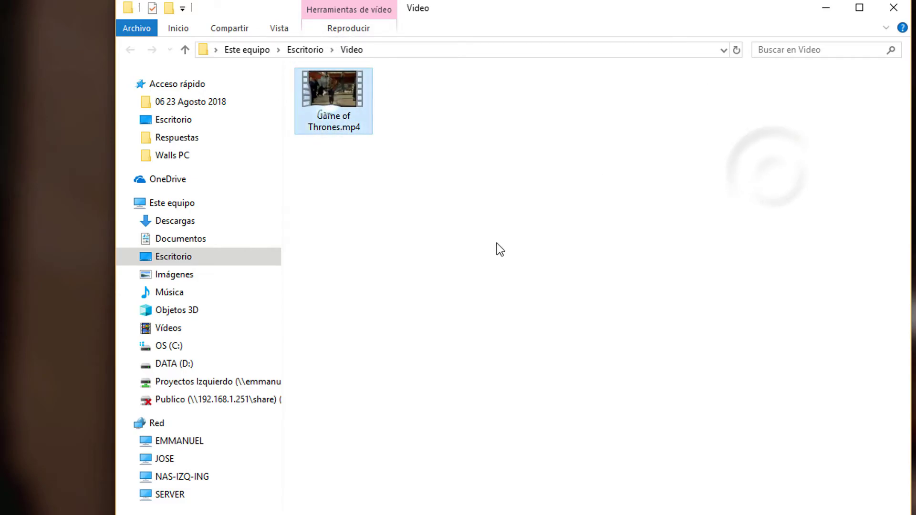
mouse_move(353, 99)
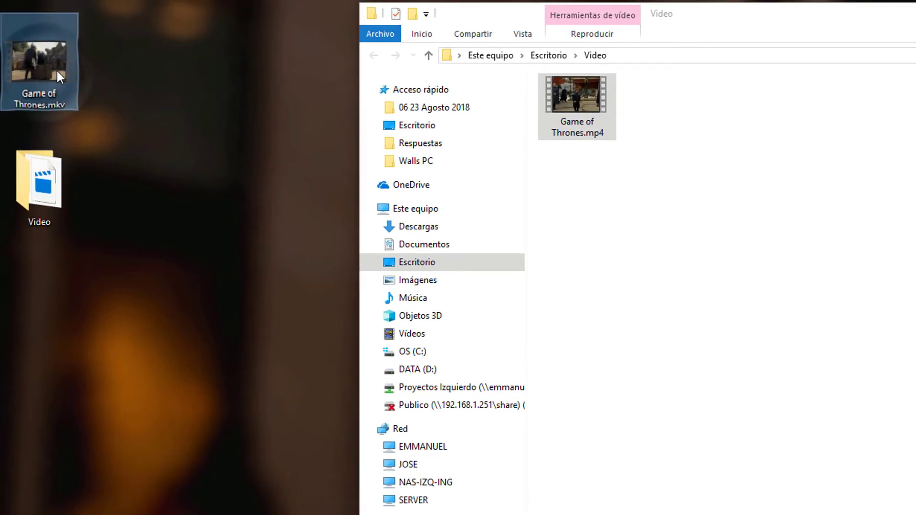
mouse_move(15, 73)
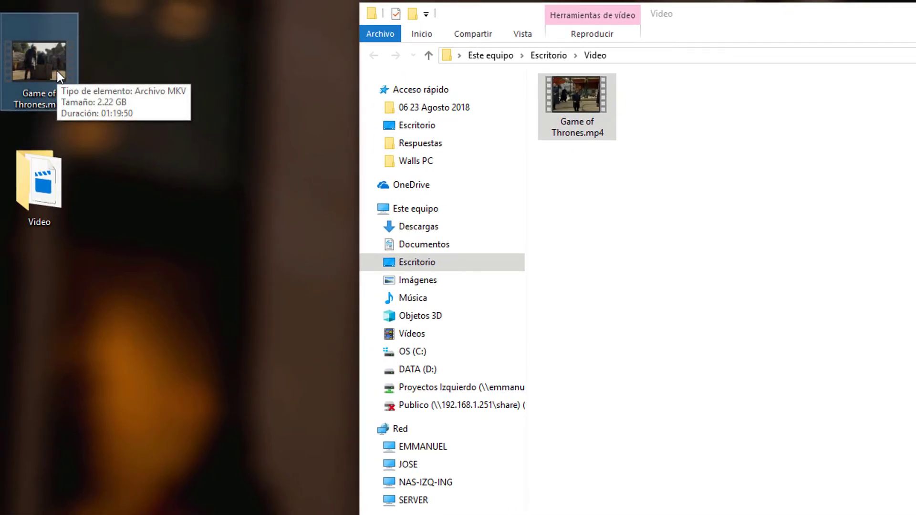
click(600, 111)
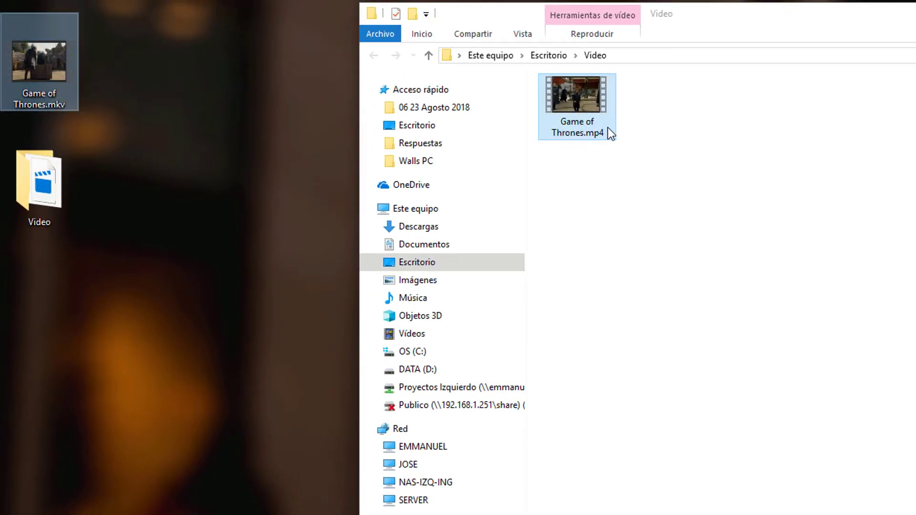
mouse_move(577, 101)
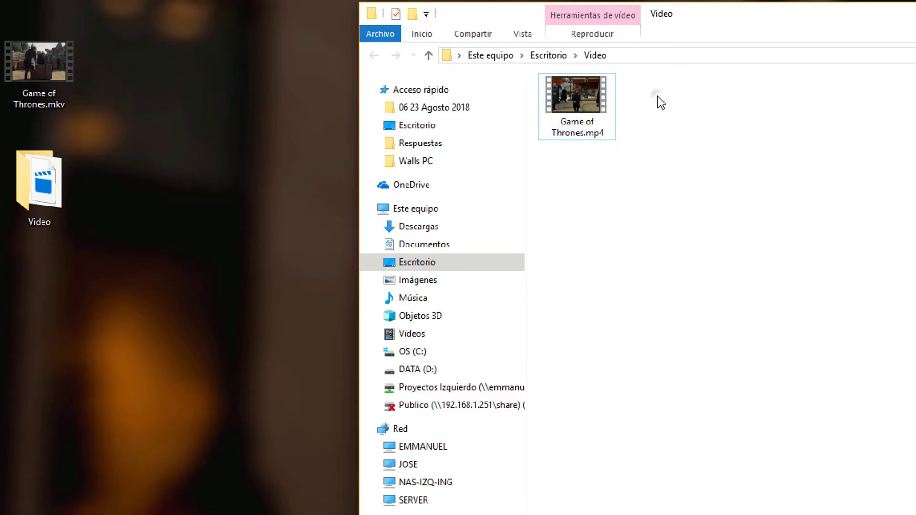
- Play the converted Game of Thrones.mp4, skip to about 8 minutes to check its quality, and close the player
double_click(583, 104)
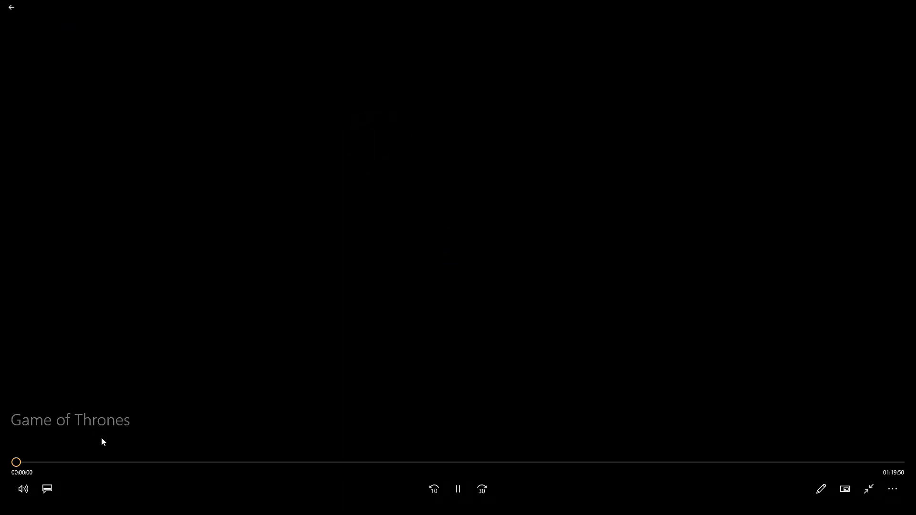
click(105, 460)
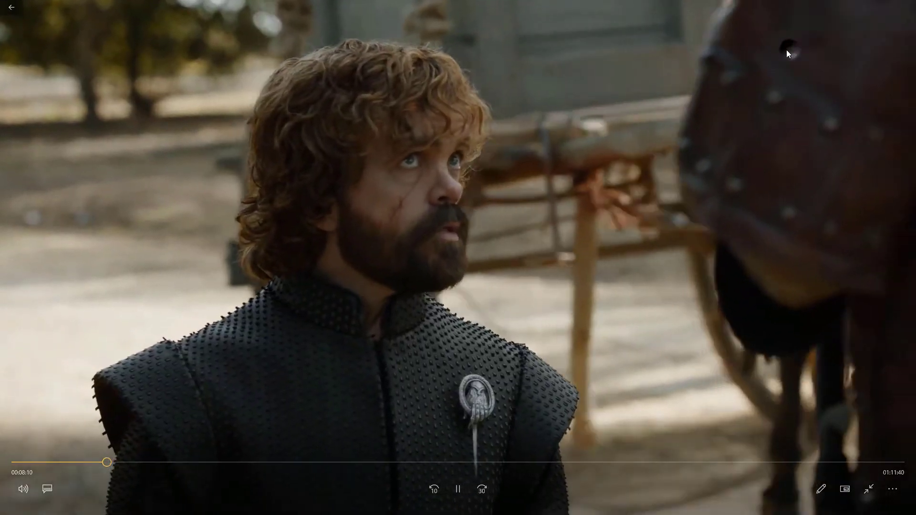
key(Escape)
click(904, 6)
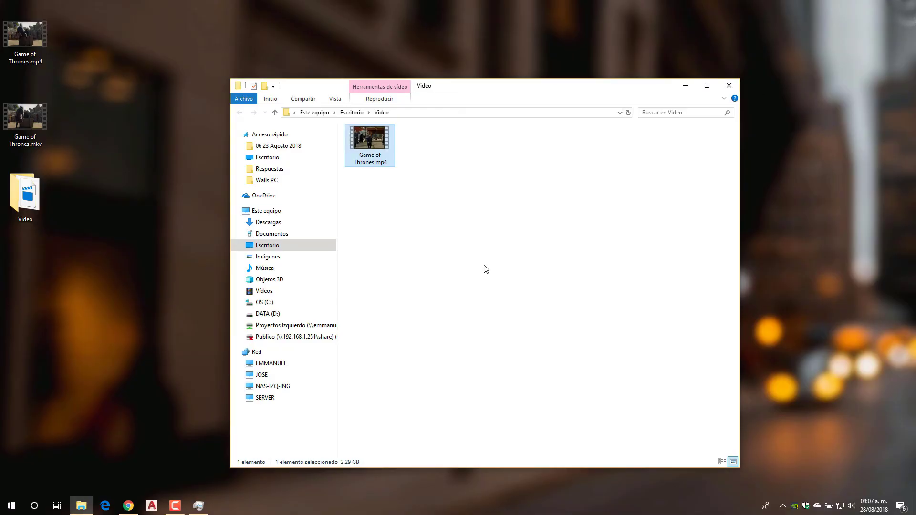
- Close the Video folder window and delete the Video folder from the desktop
click(729, 85)
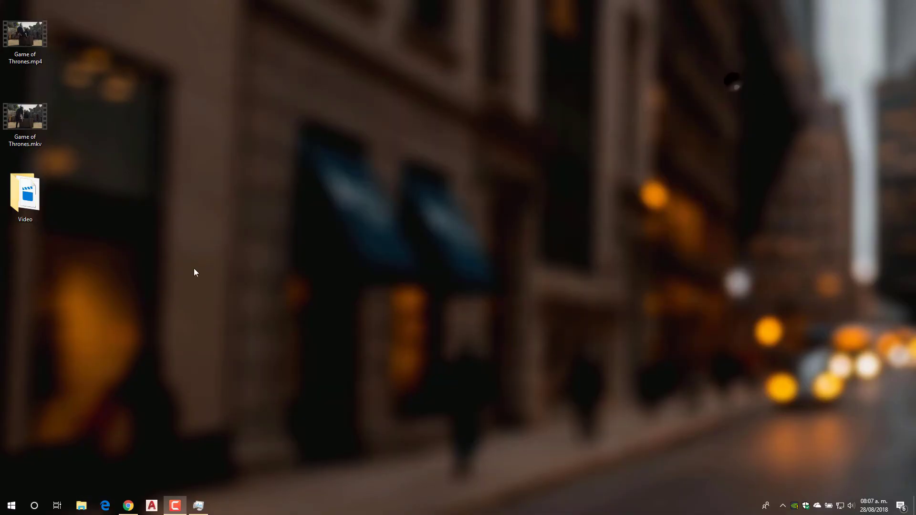
click(25, 193)
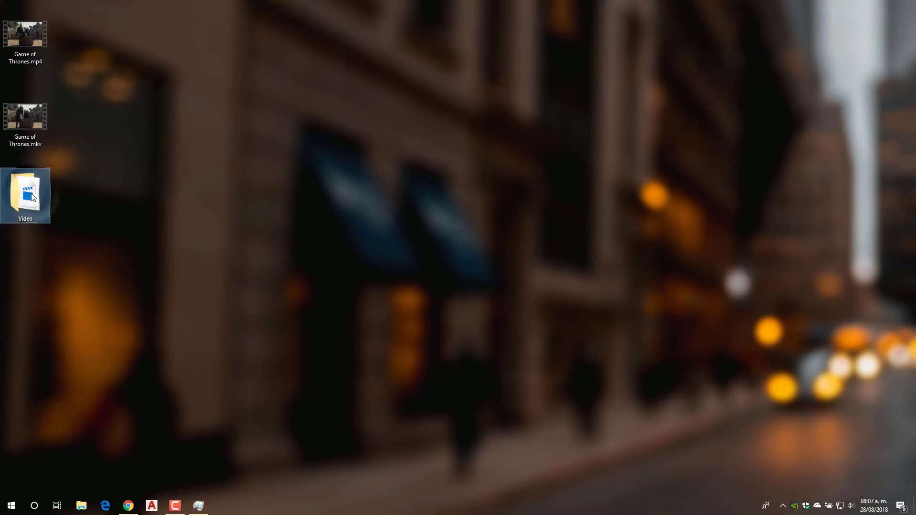
key(Delete)
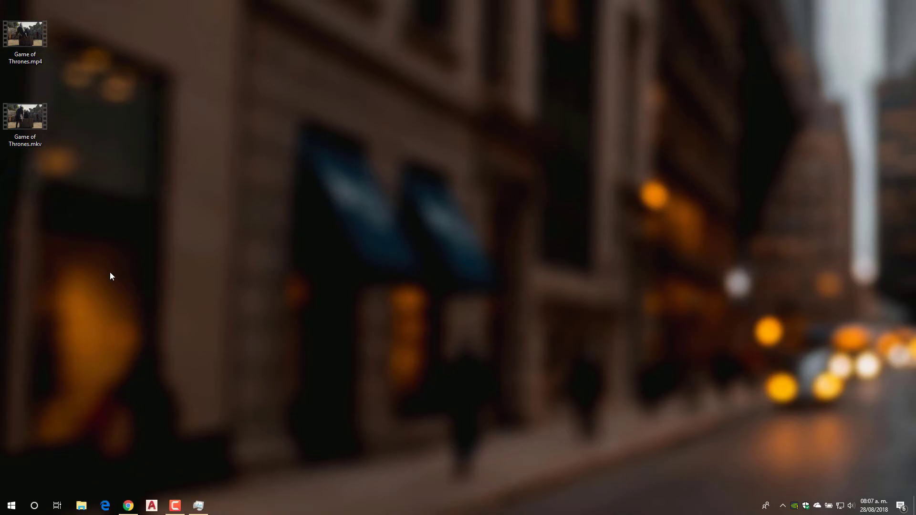
- Launch HandBrake and load Game of Thrones.mkv from the Escritorio folder as the source video
click(34, 505)
text(hand)
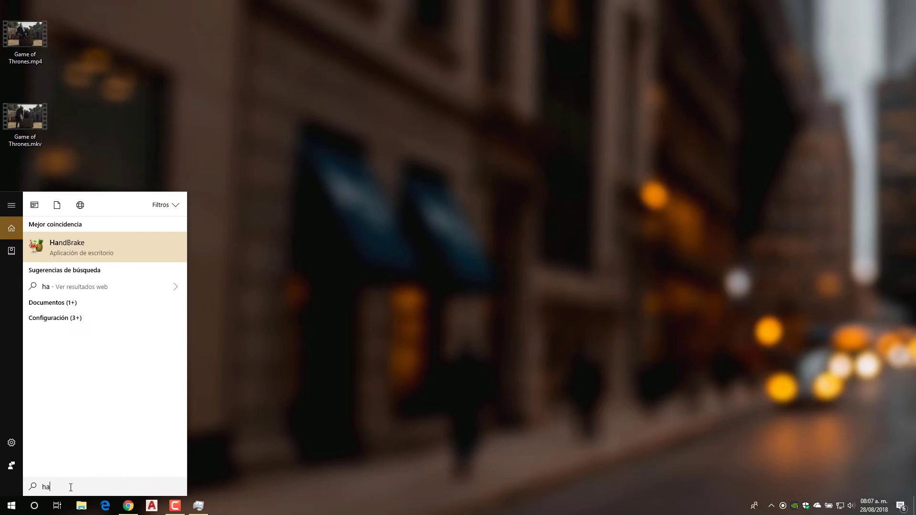
click(80, 251)
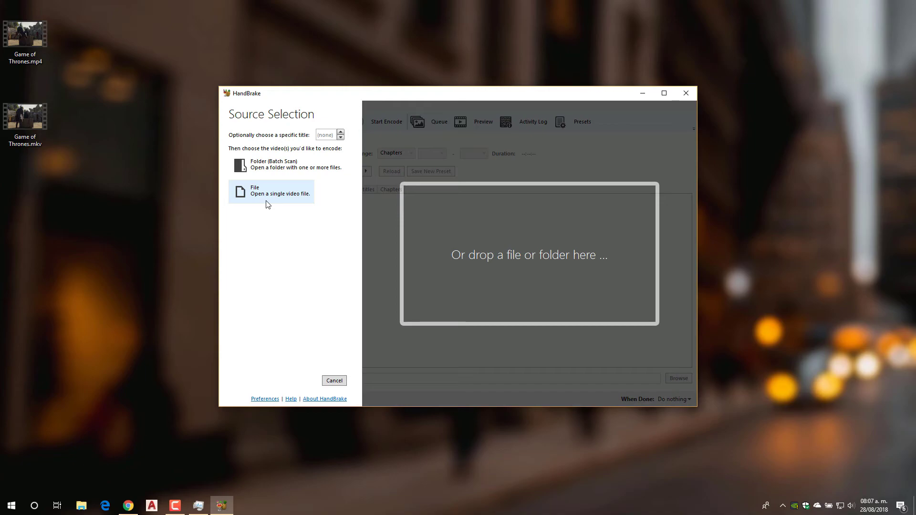
click(479, 256)
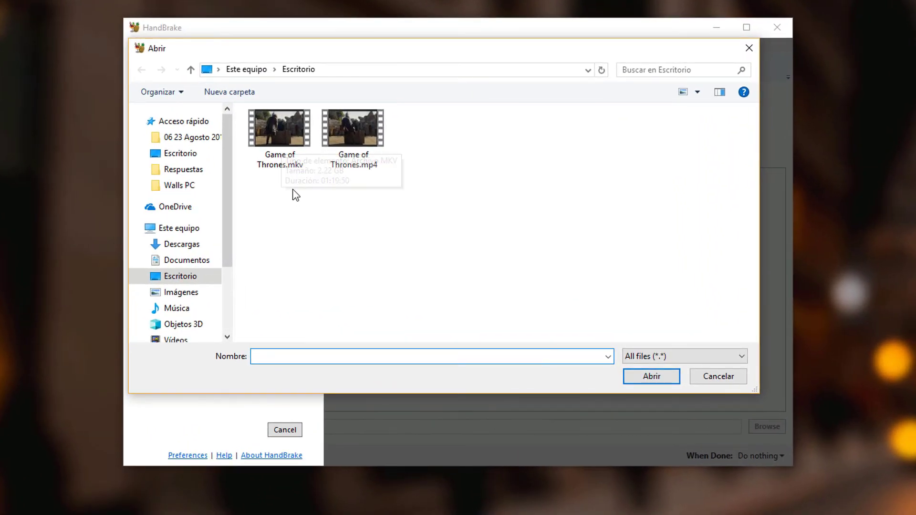
click(286, 143)
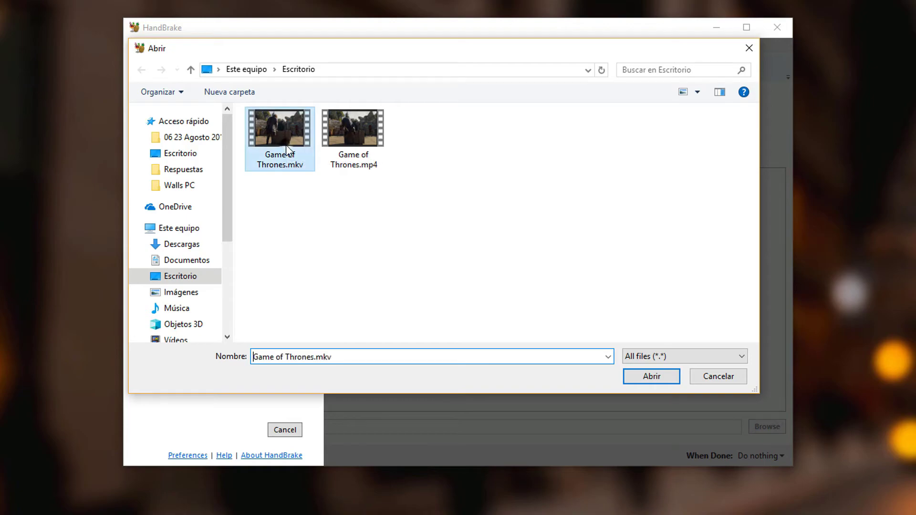
click(649, 378)
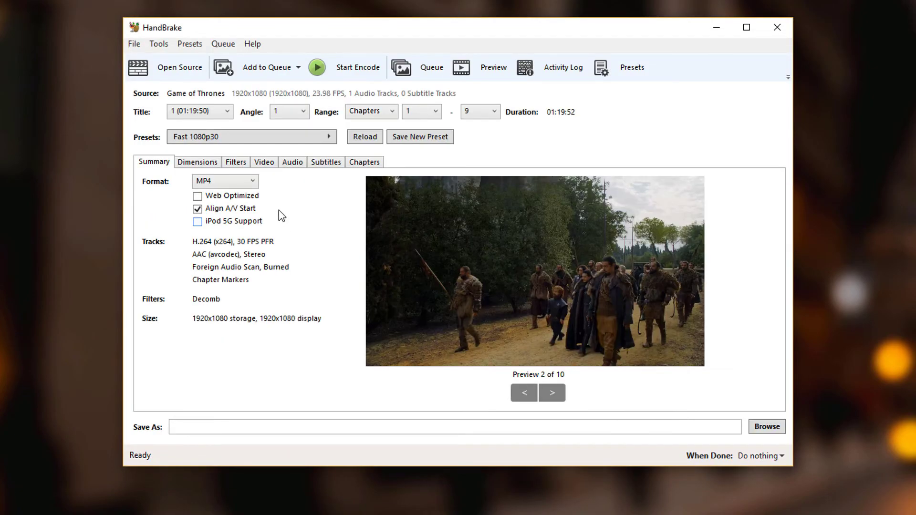
- Set the video encoder preset to Ultrafast and use an average bitrate of 4000 kbps
click(240, 183)
click(240, 182)
click(264, 162)
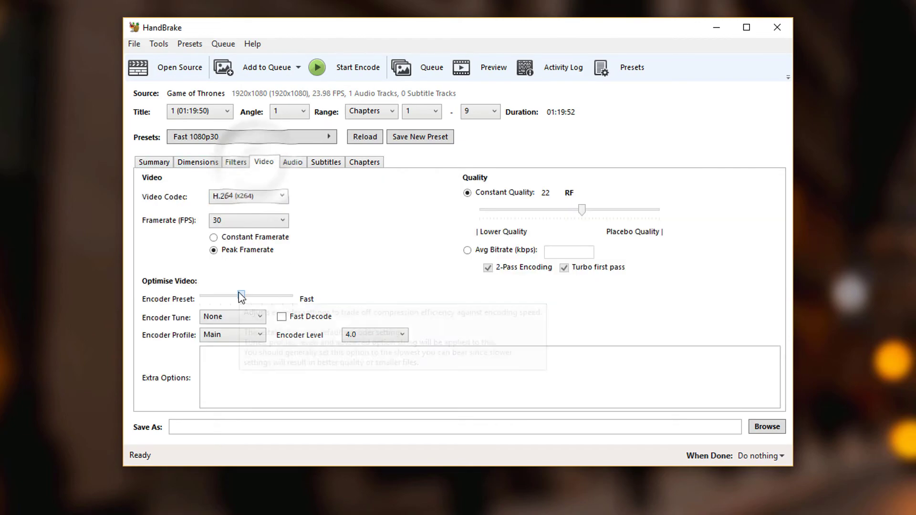
drag(241, 296, 185, 299)
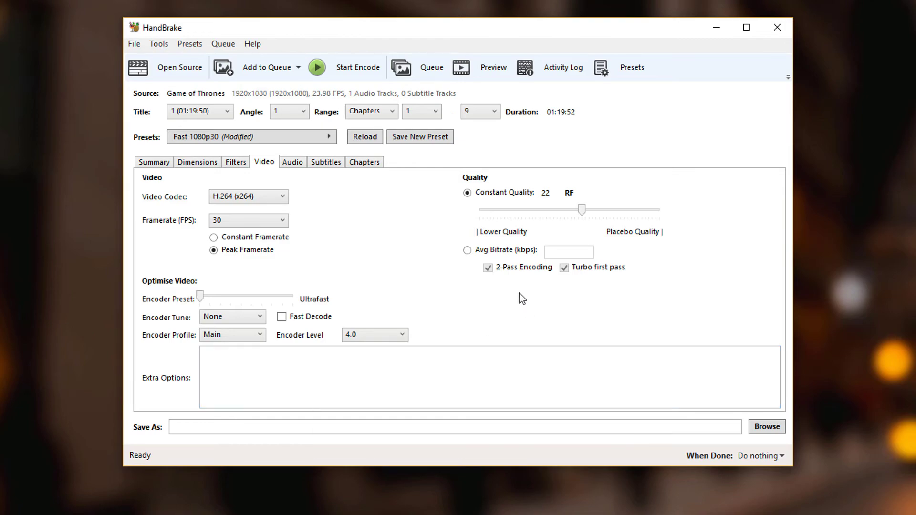
click(467, 250)
click(568, 252)
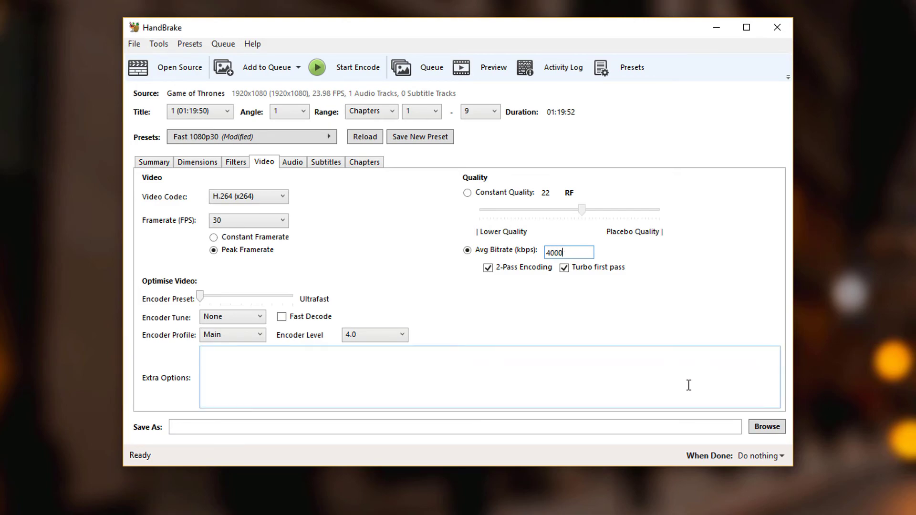
- Remove the Foreign Audio Scan subtitle track and check the audio track and summary
click(364, 163)
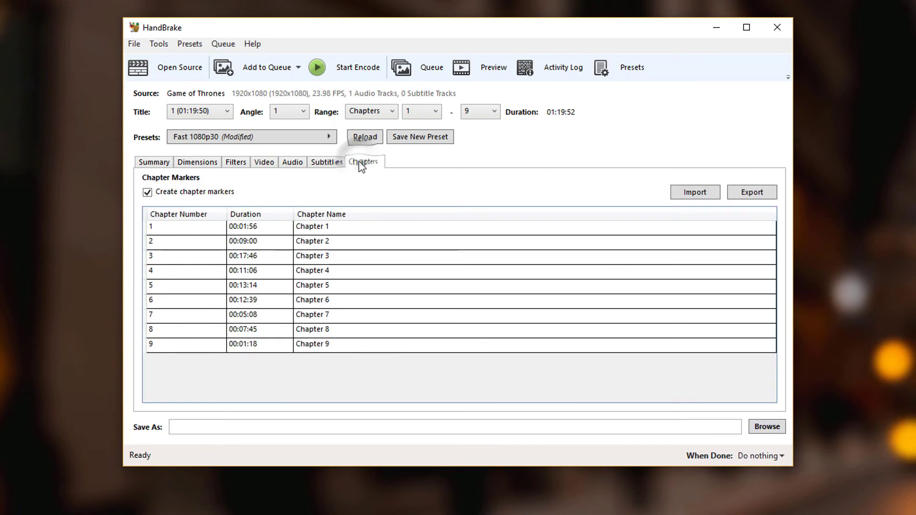
click(327, 162)
click(760, 221)
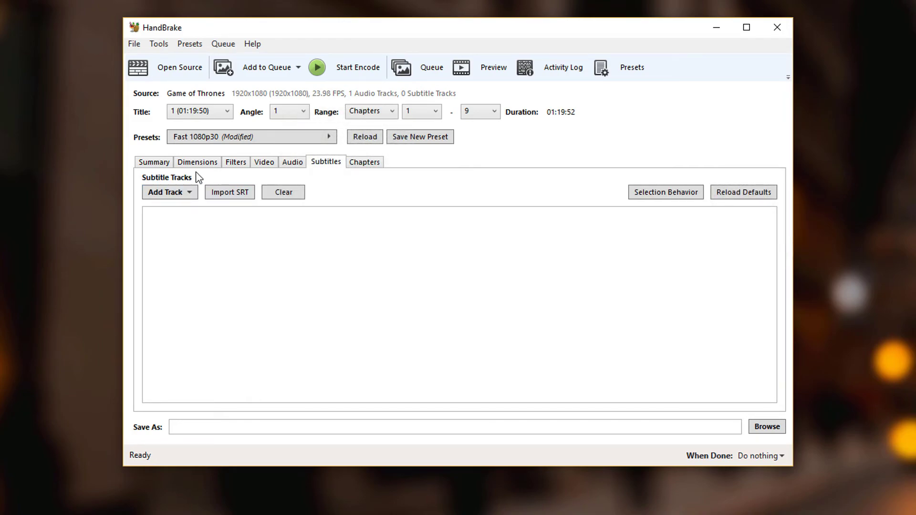
click(154, 162)
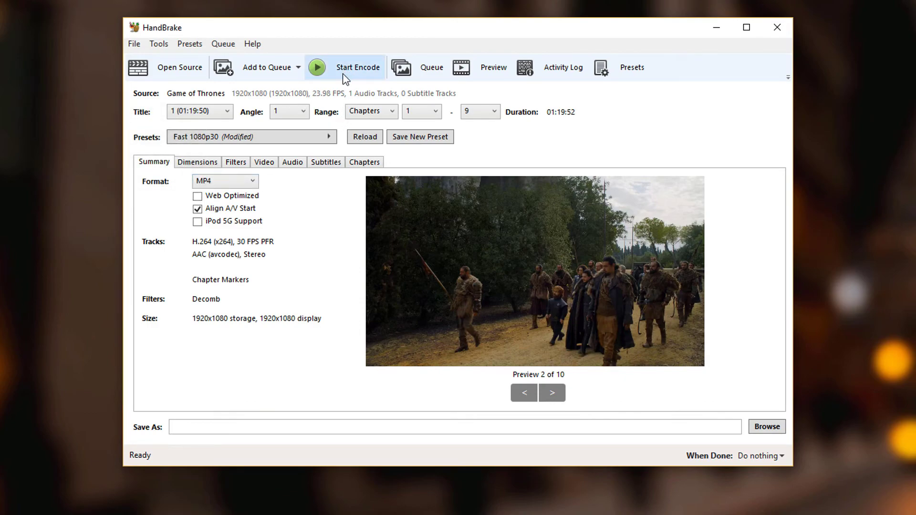
click(293, 163)
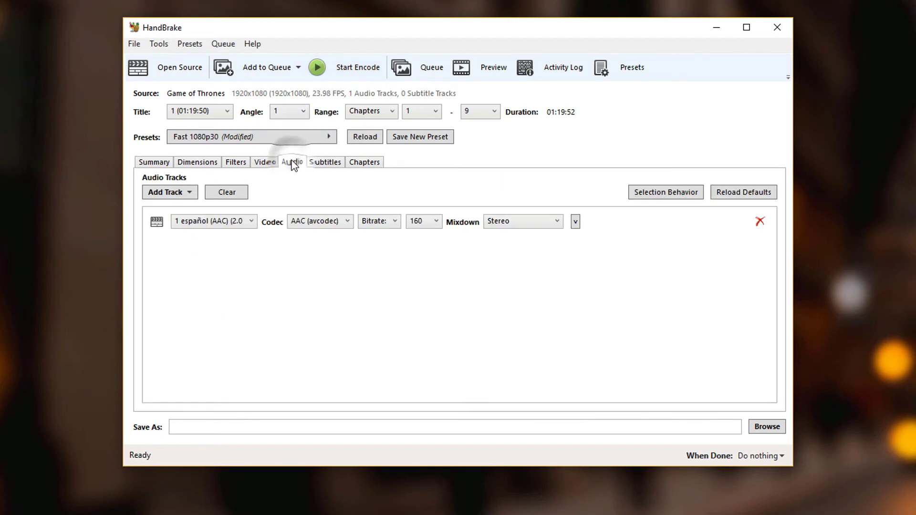
click(145, 162)
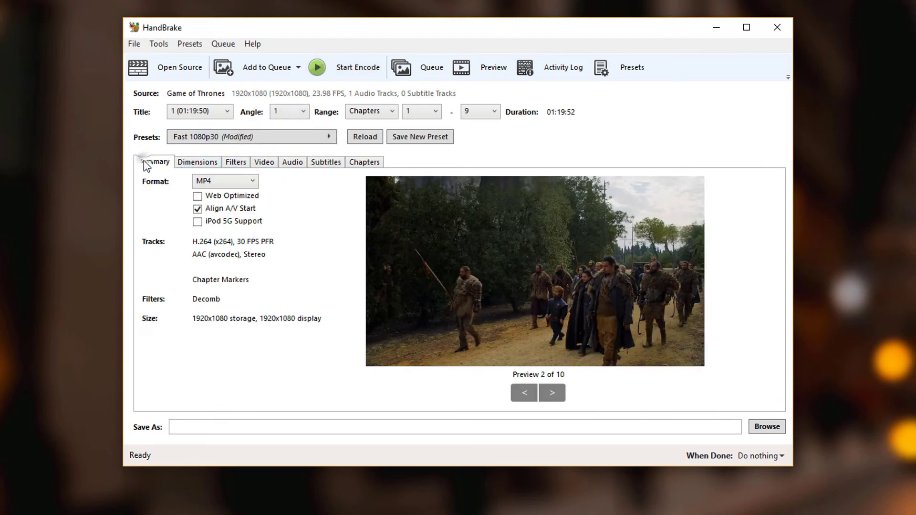
- Set the output destination to an MP4 file named Game of Thrones 2 in the Escritorio folder
click(341, 72)
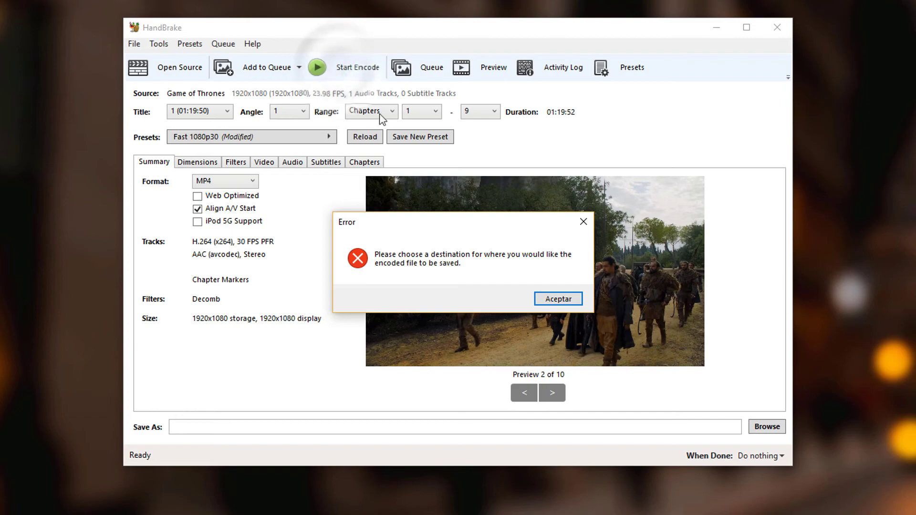
click(552, 295)
click(778, 428)
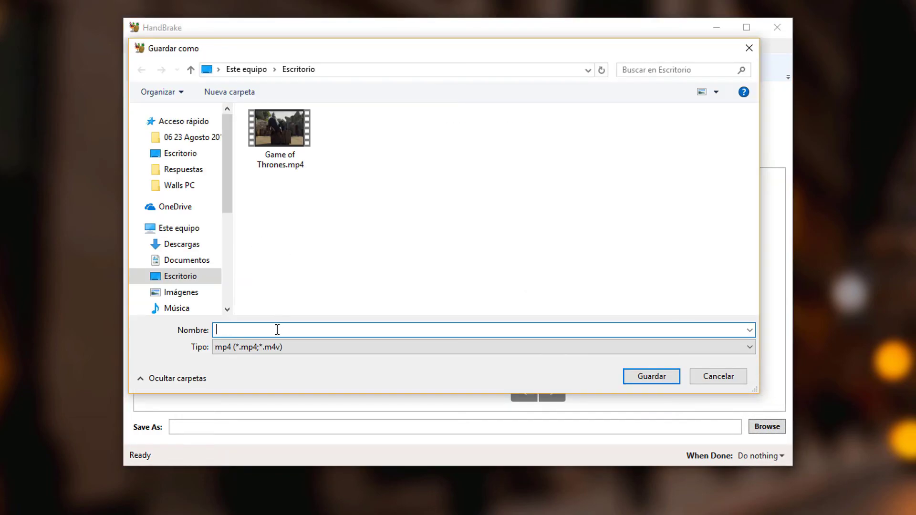
text(Game of T)
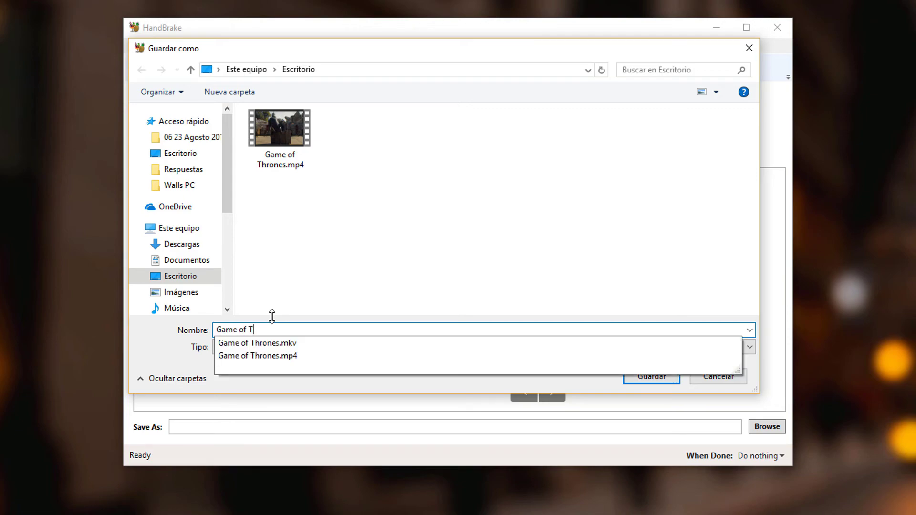
text(h)
key(Down)
key(Down)
key(BackSpace)
key(BackSpace)
text(2)
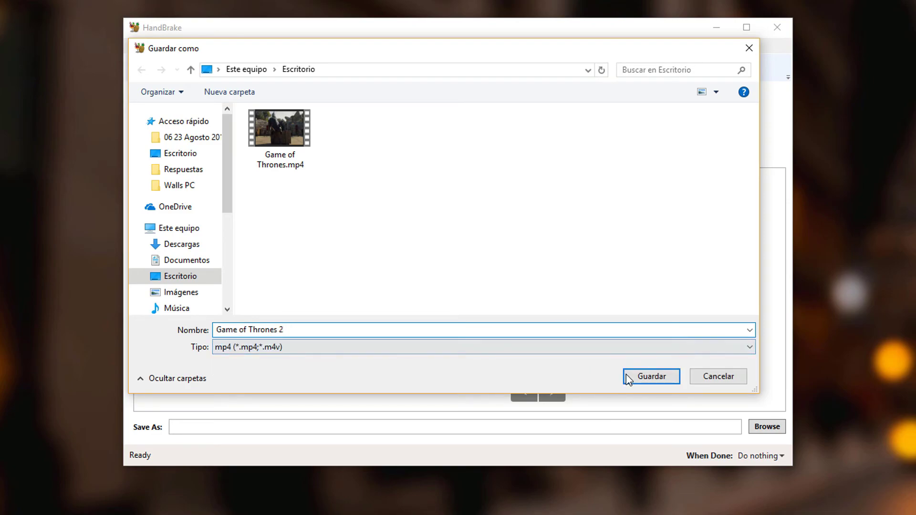
click(627, 379)
- Start encoding the video and review its encoder and bitrate settings while the conversion runs
click(340, 72)
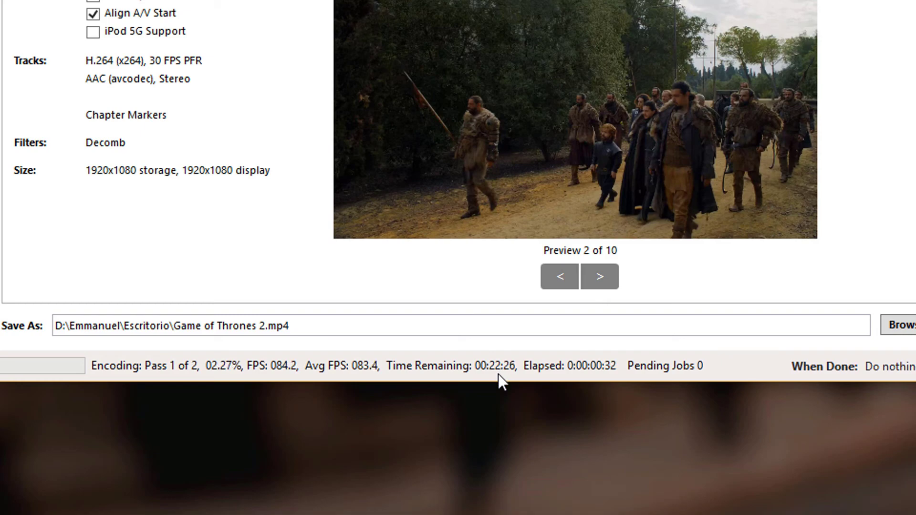
click(206, 0)
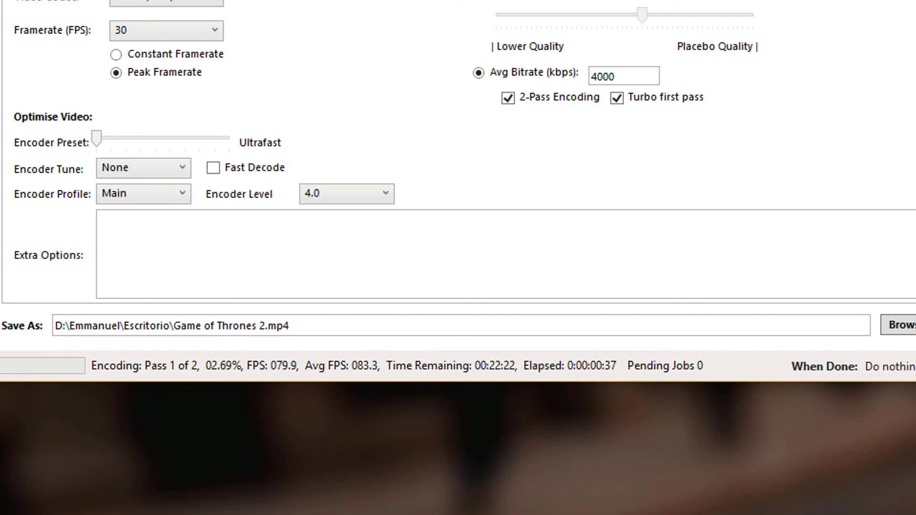
click(28, 0)
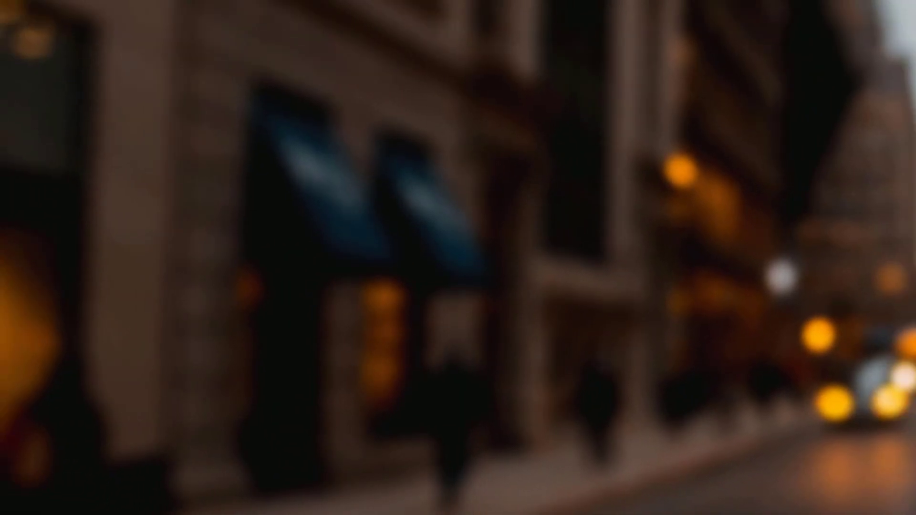
- Search Windows for dvdfab and launch the DVDFab (x64) desktop application
key(super+s)
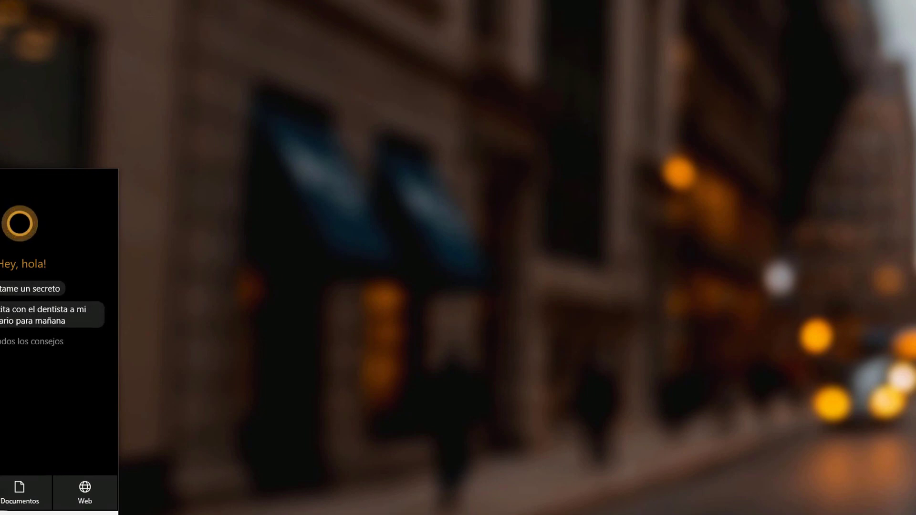
text(dvdfab)
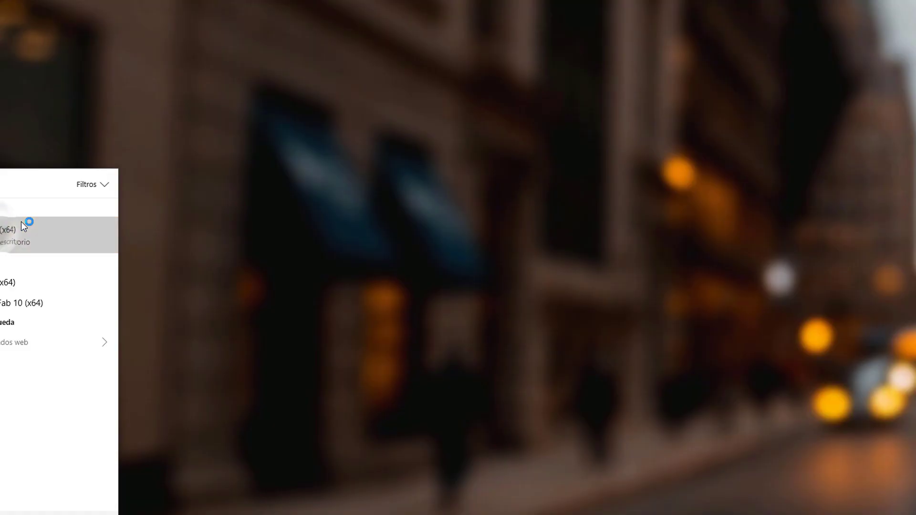
click(21, 221)
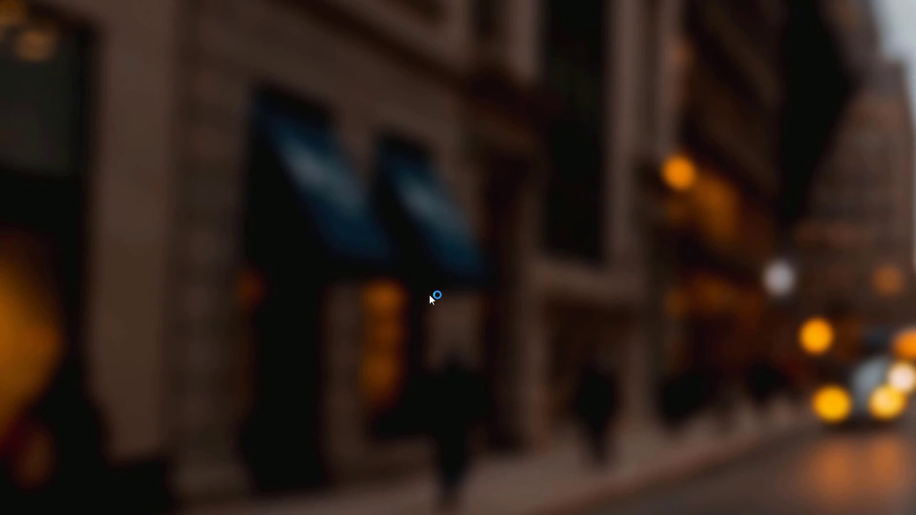